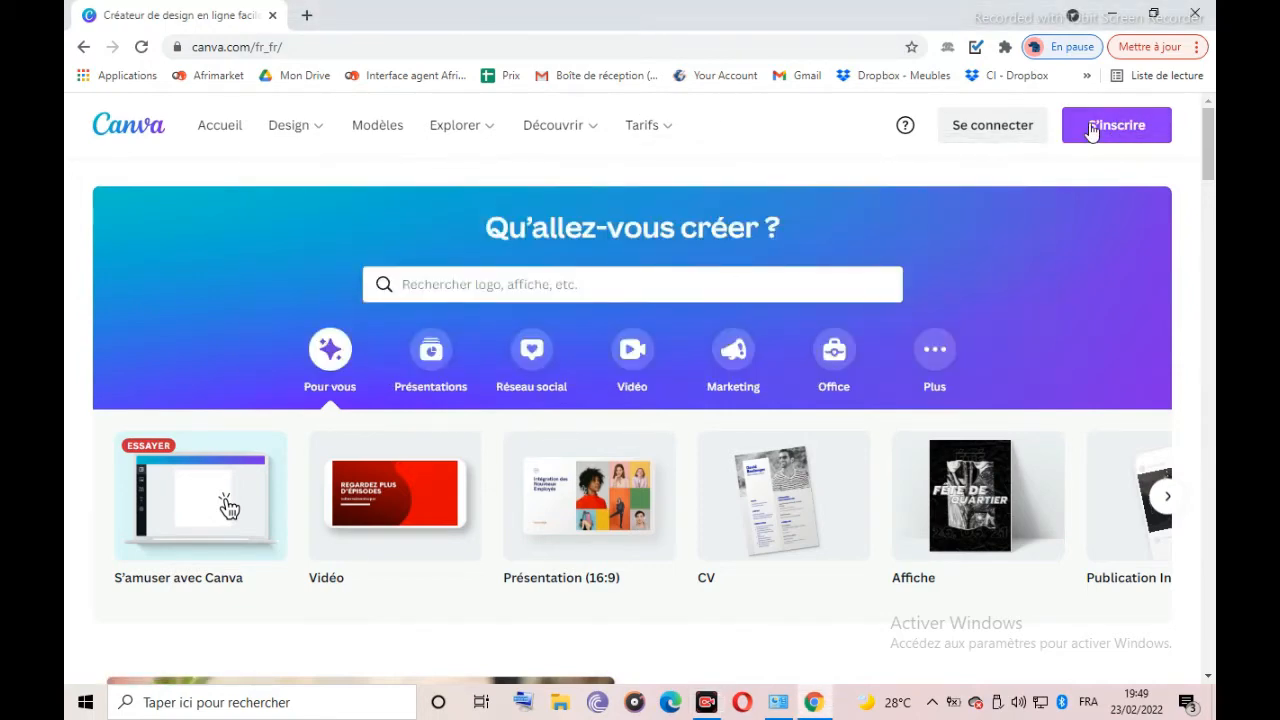
- Sign in to Canva with an existing Google account, submitting the account password
click(1092, 131)
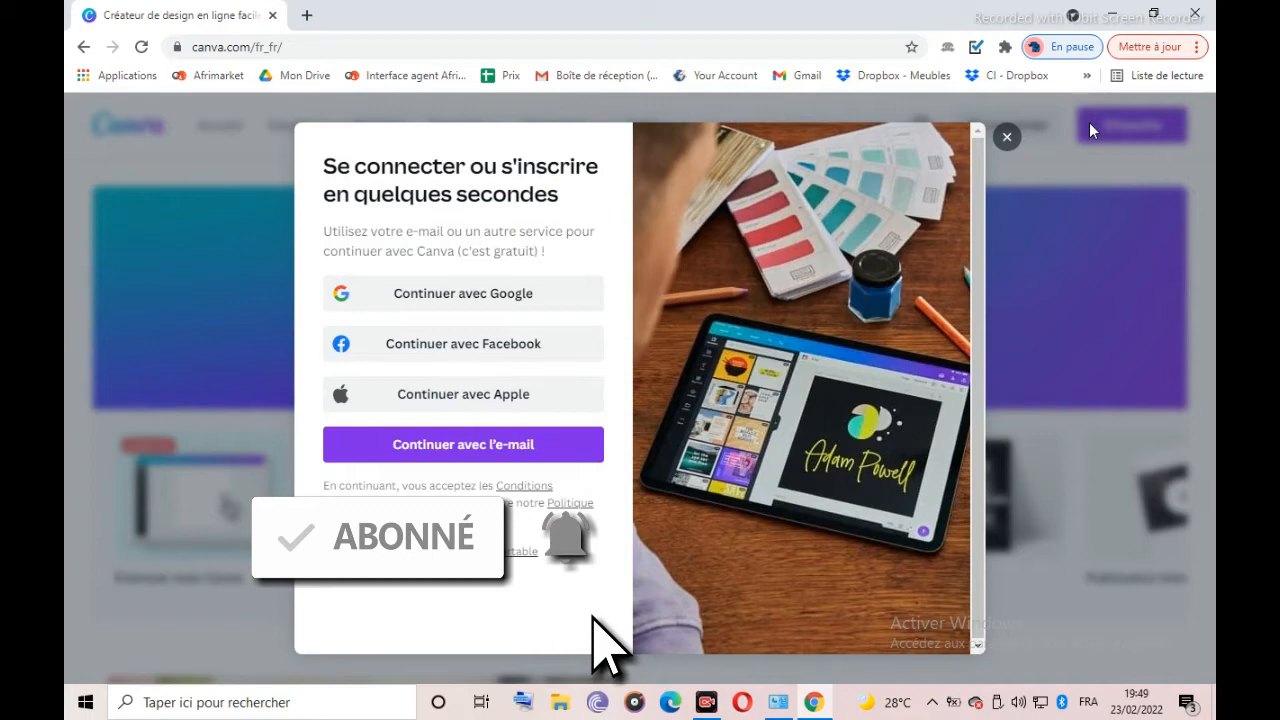
click(435, 298)
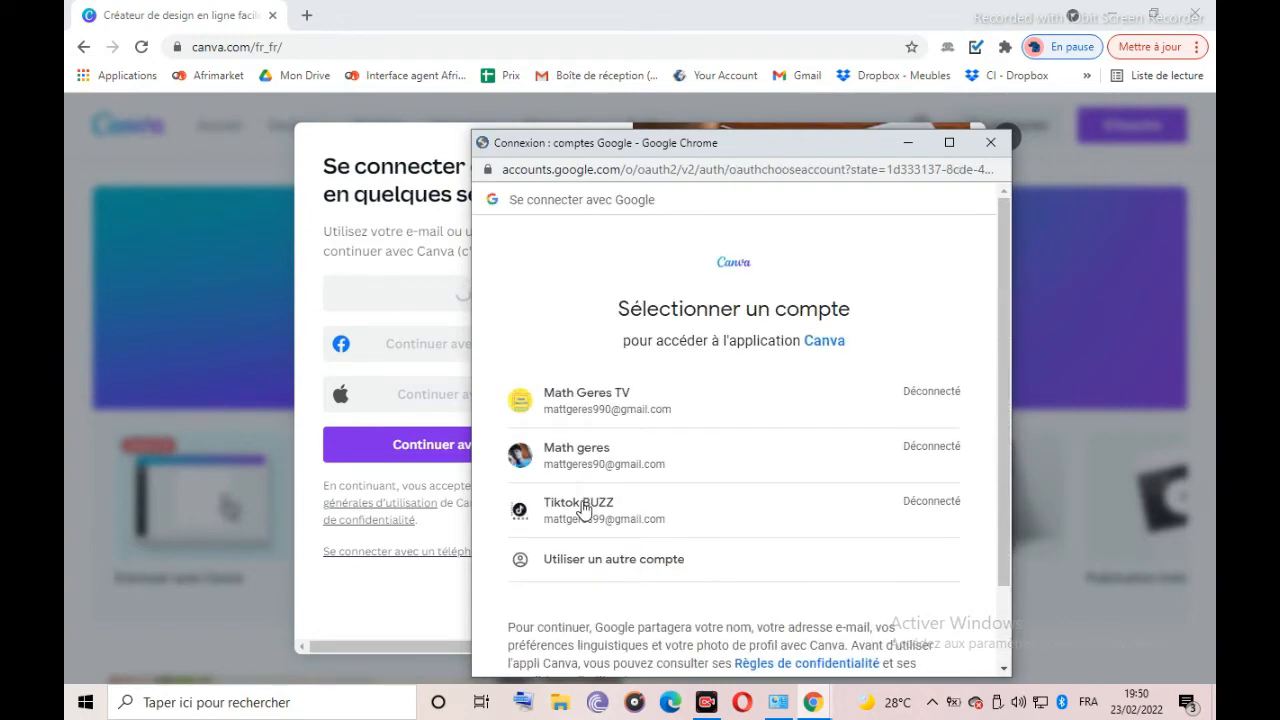
click(585, 452)
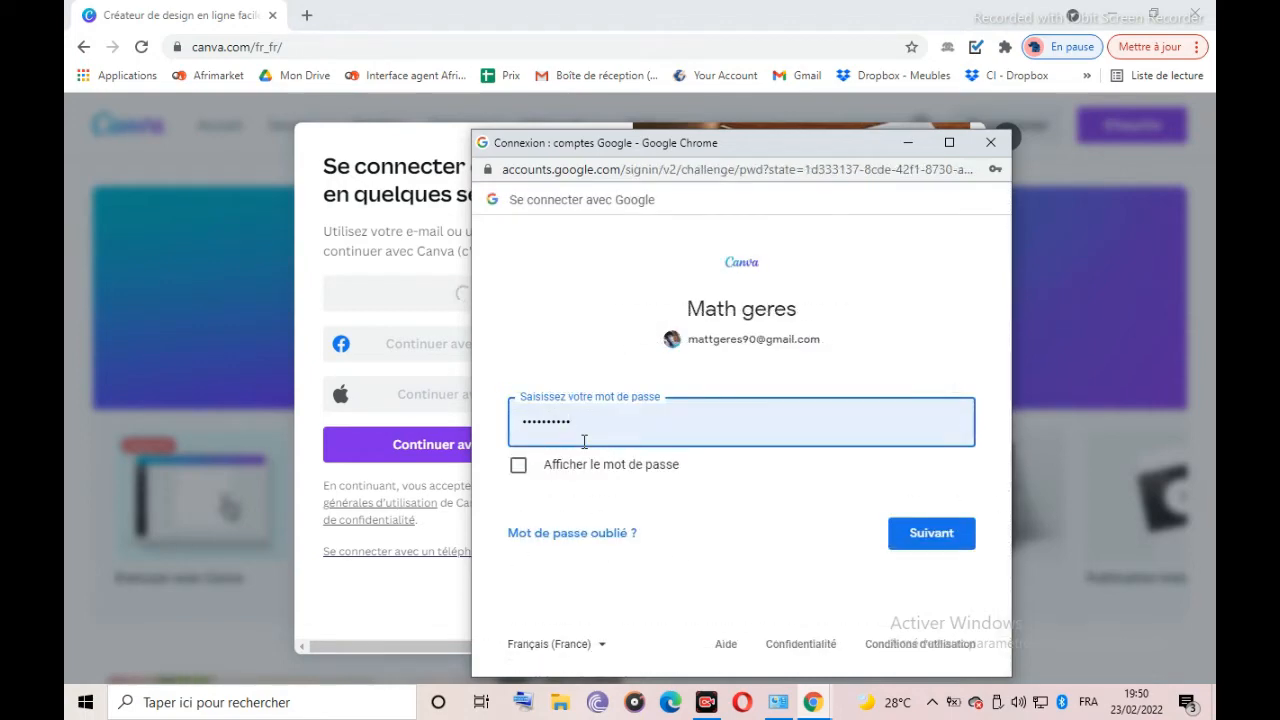
click(518, 467)
click(928, 536)
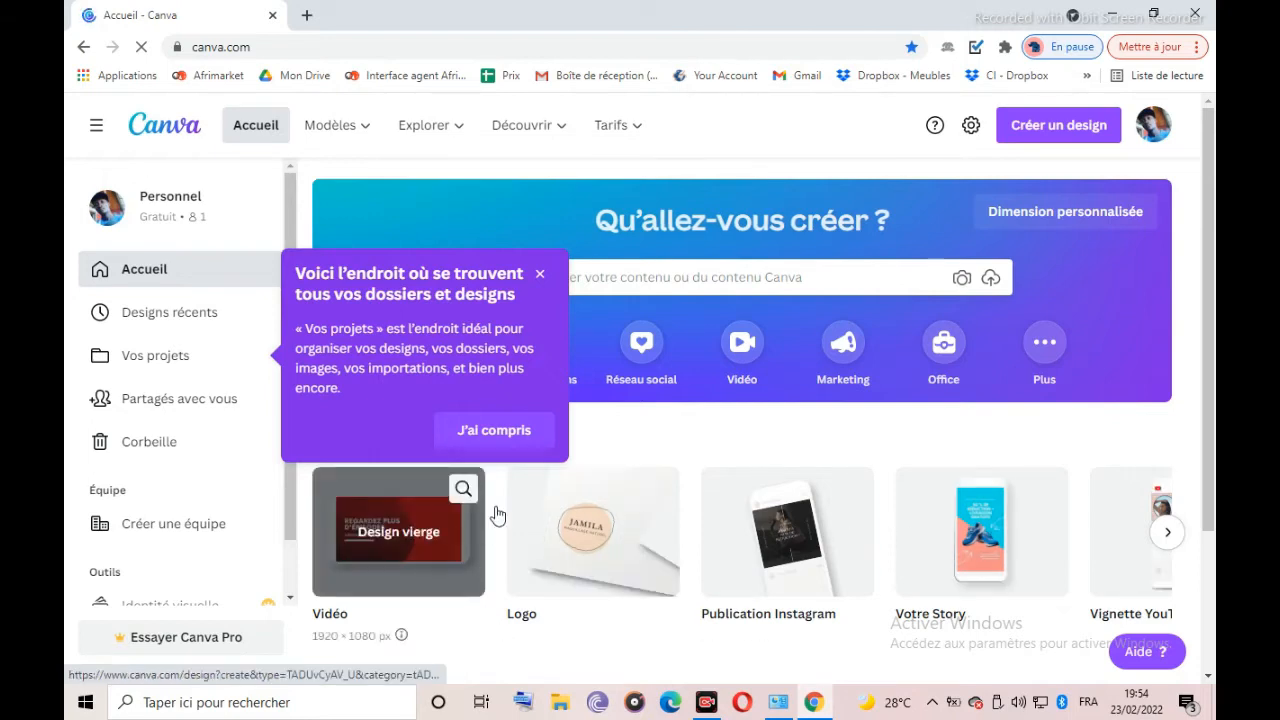
- Dismiss the projects tip and search the templates for "miniature youtube"
click(497, 432)
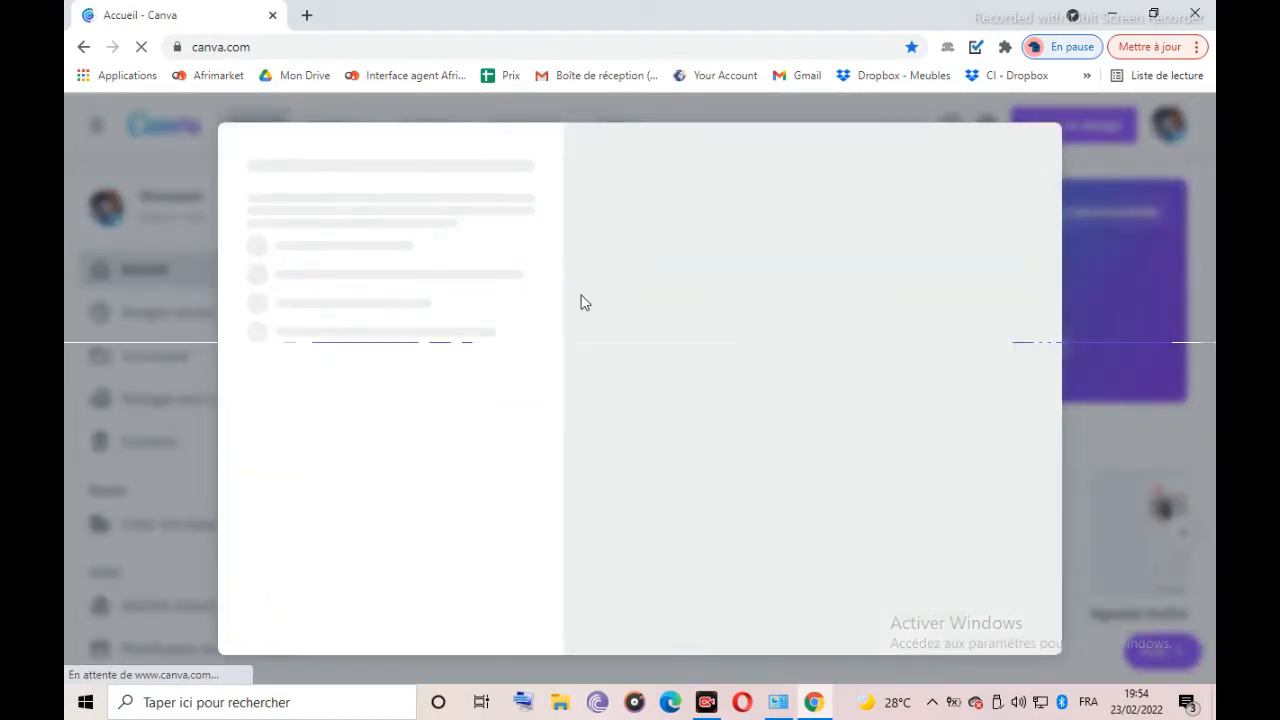
text(mi)
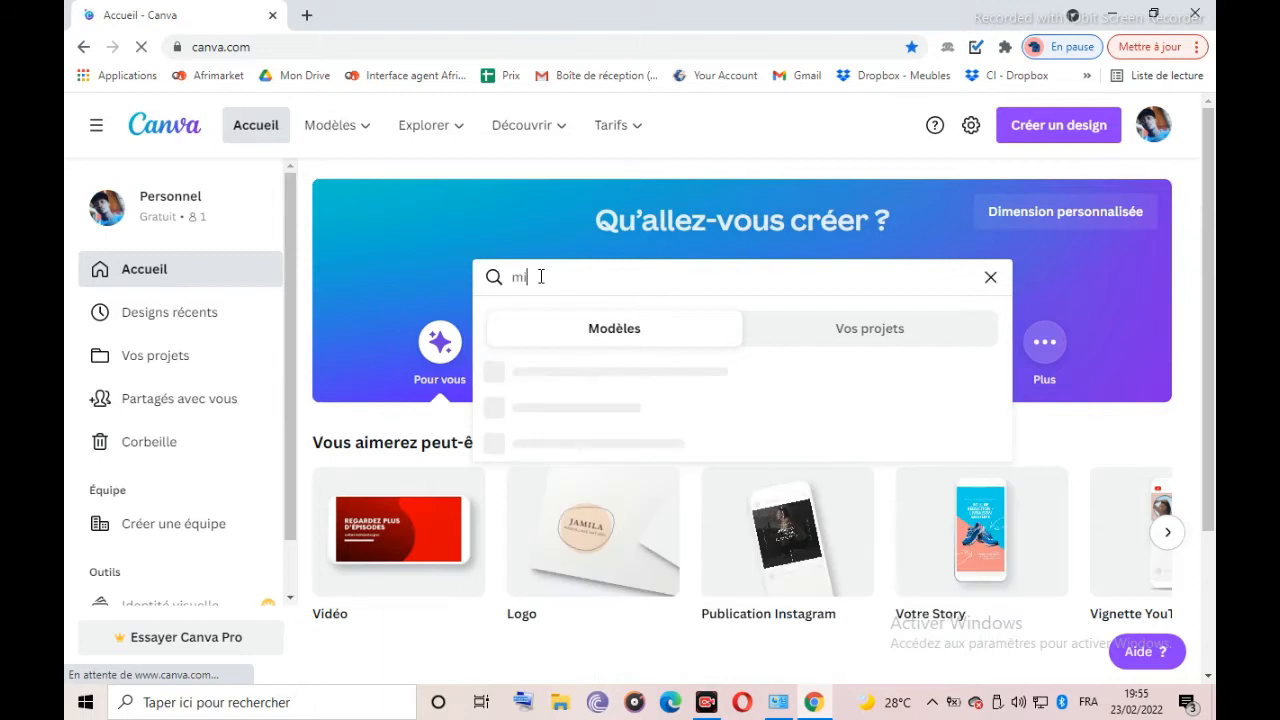
text(ni)
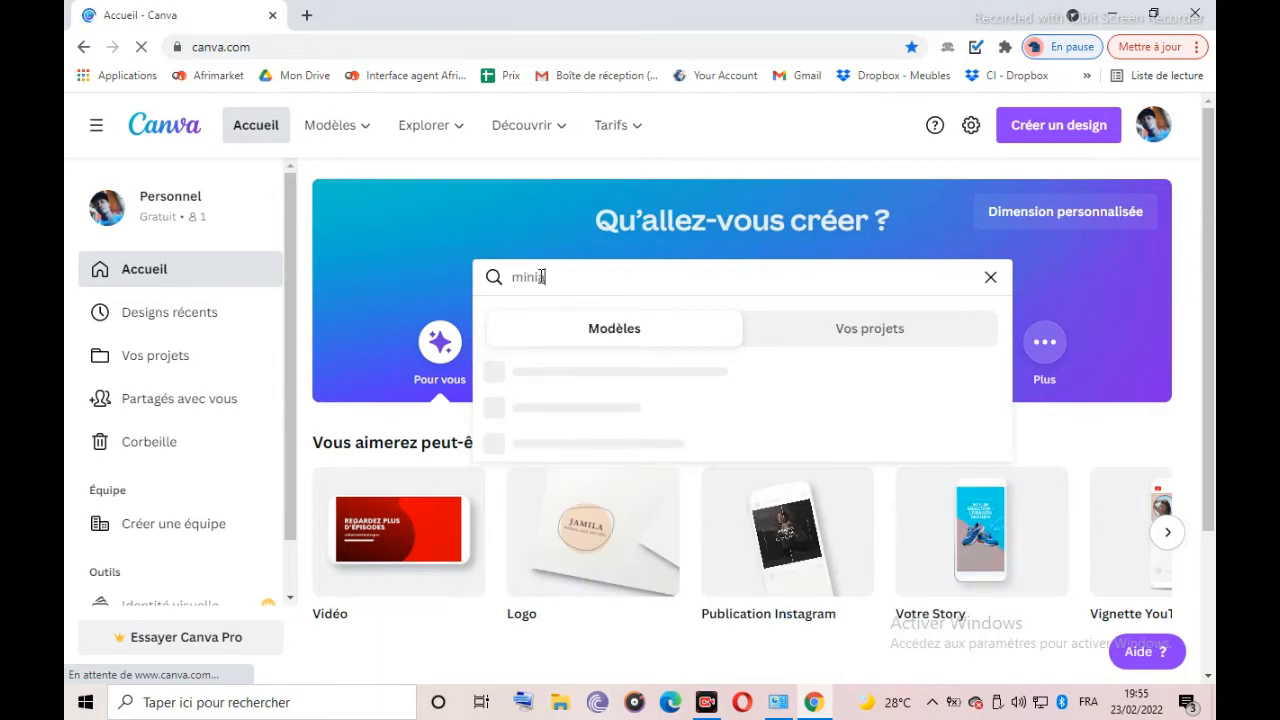
text(ature)
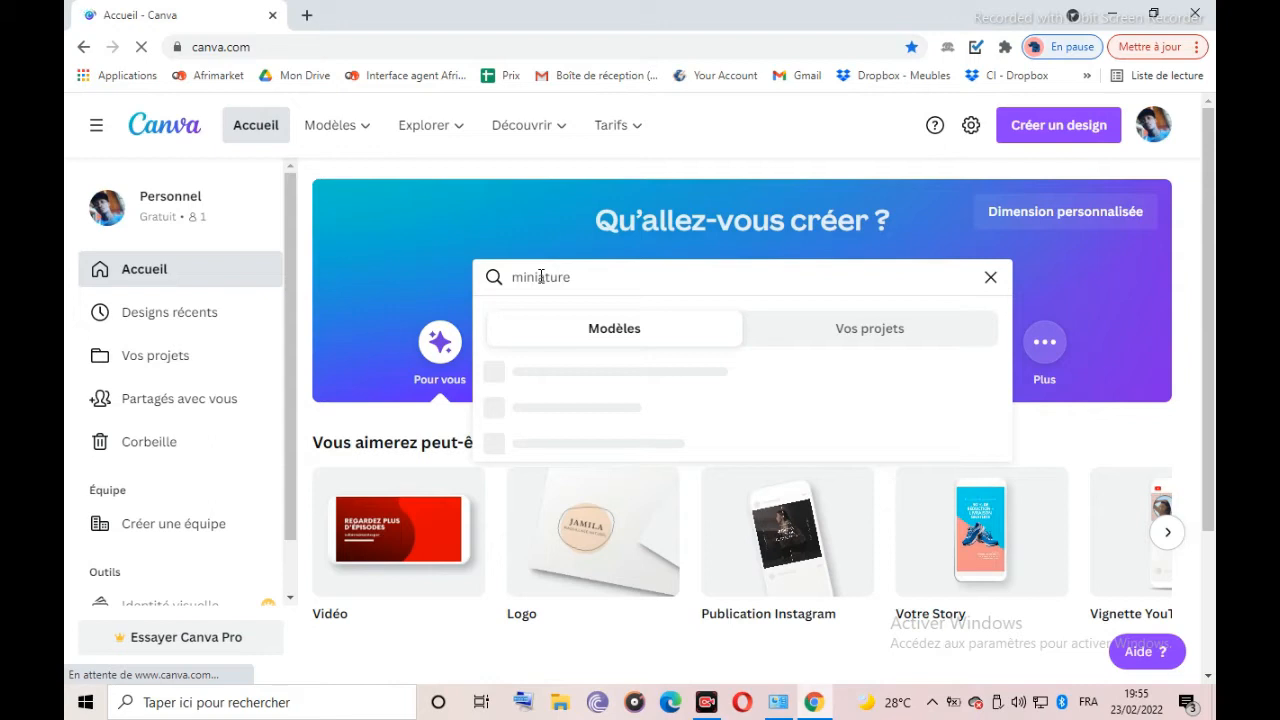
text(ou)
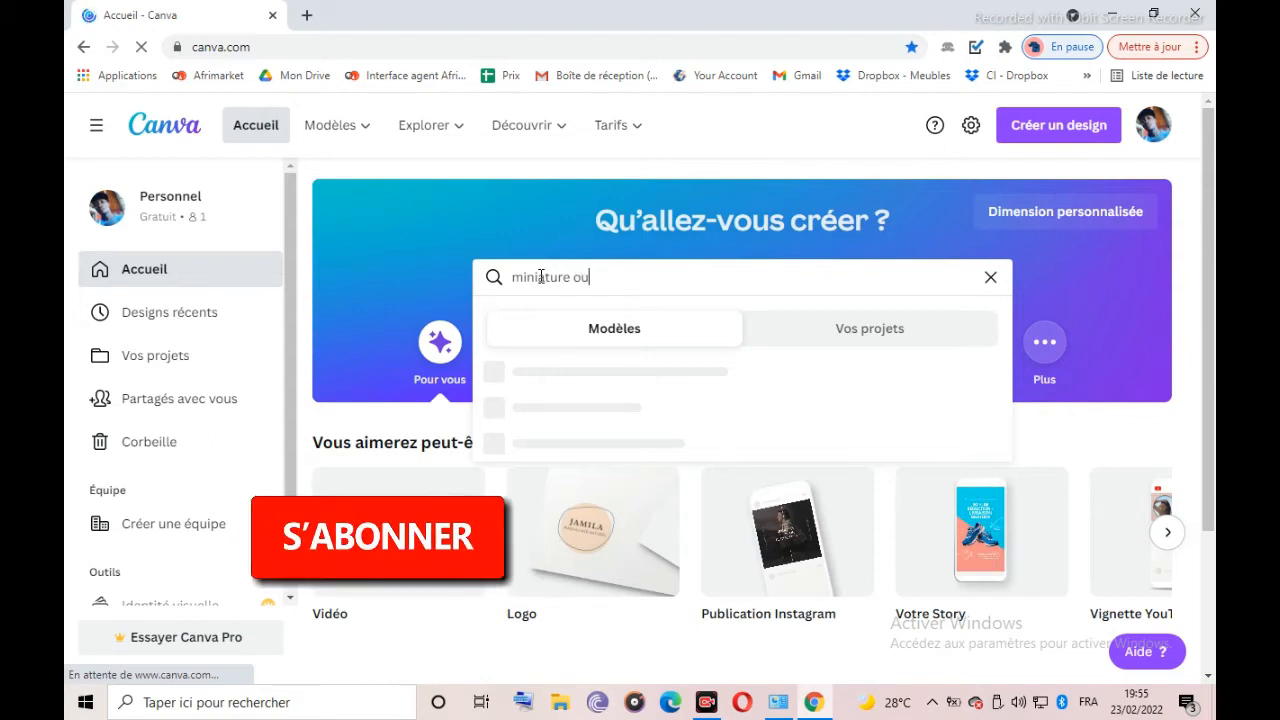
text(tube)
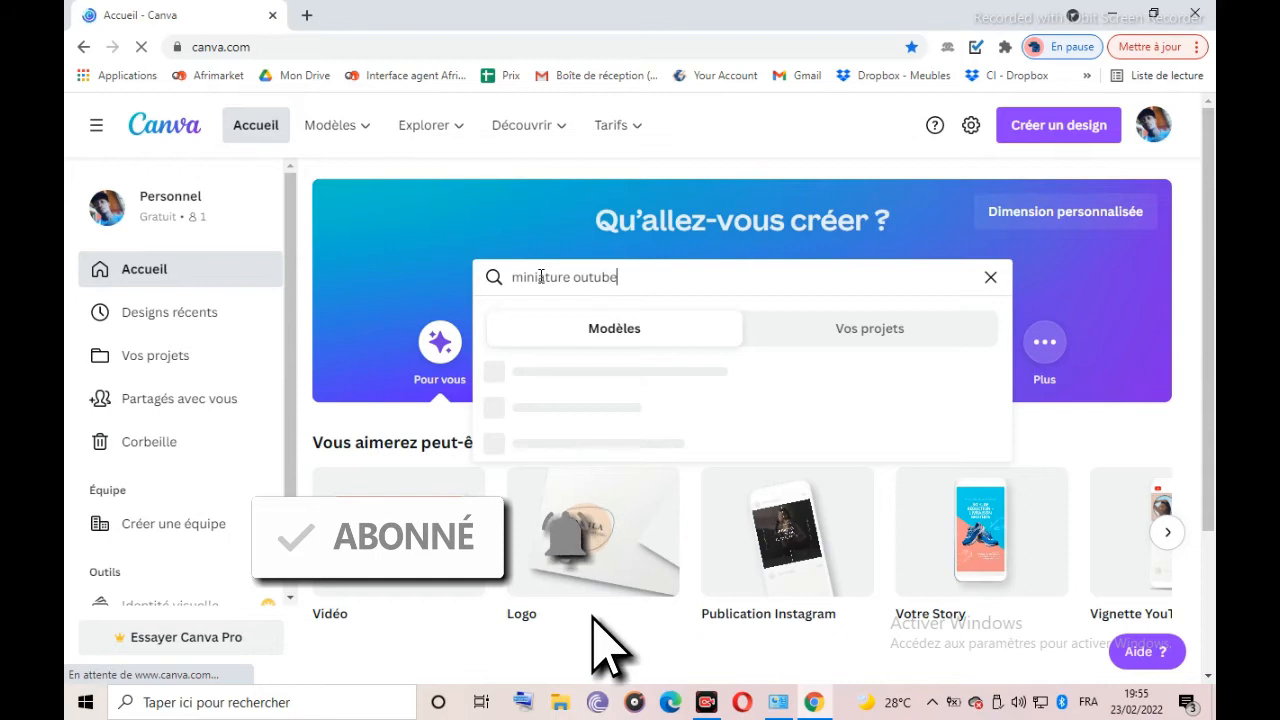
key(BackSpace)
key(BackSpace)
key(BackSpace)
key(BackSpace)
key(BackSpace)
key(BackSpace)
key(BackSpace)
text(y)
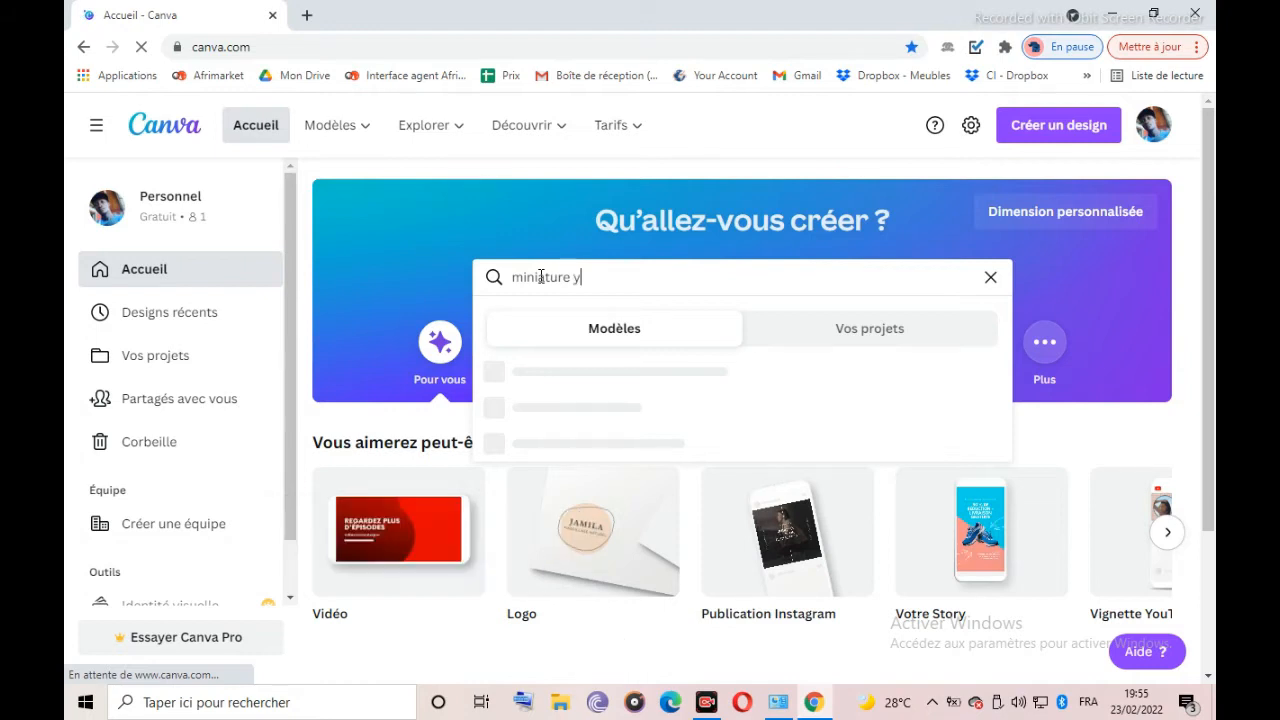
text(outube)
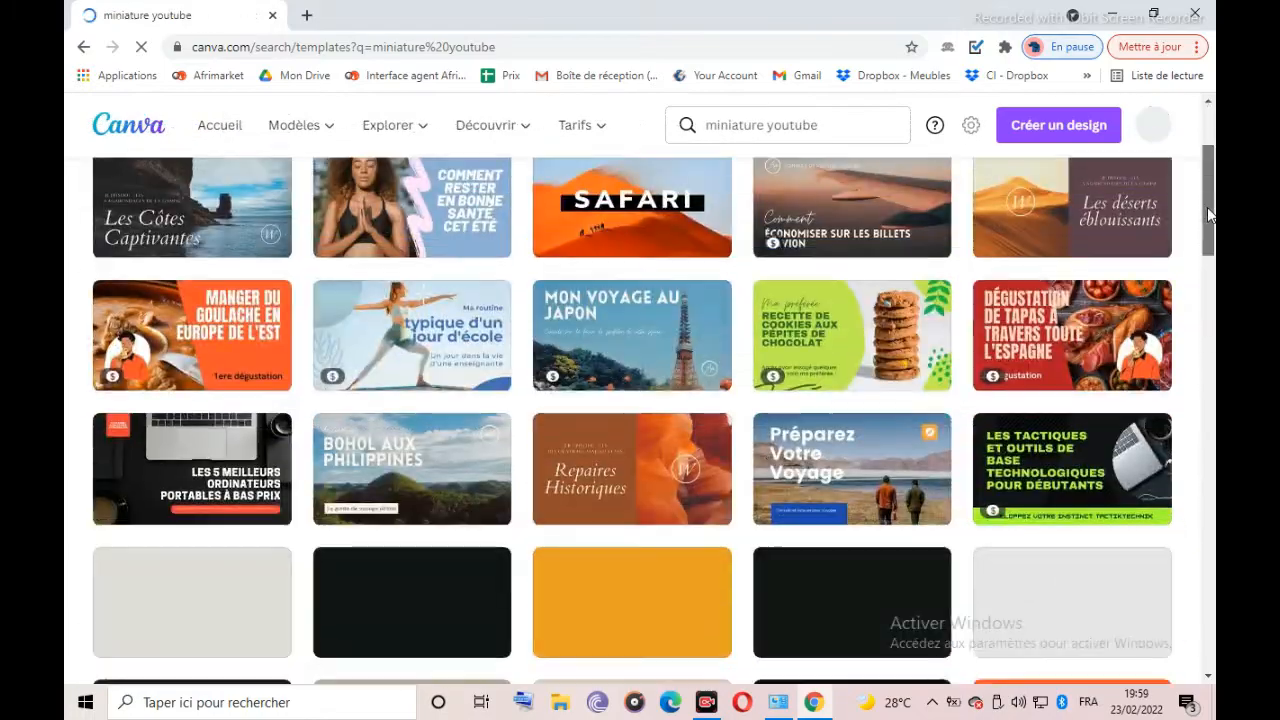
- Browse the thumbnail templates and open the "Biceps et Triceps" one for editing
drag(1207, 207, 1209, 233)
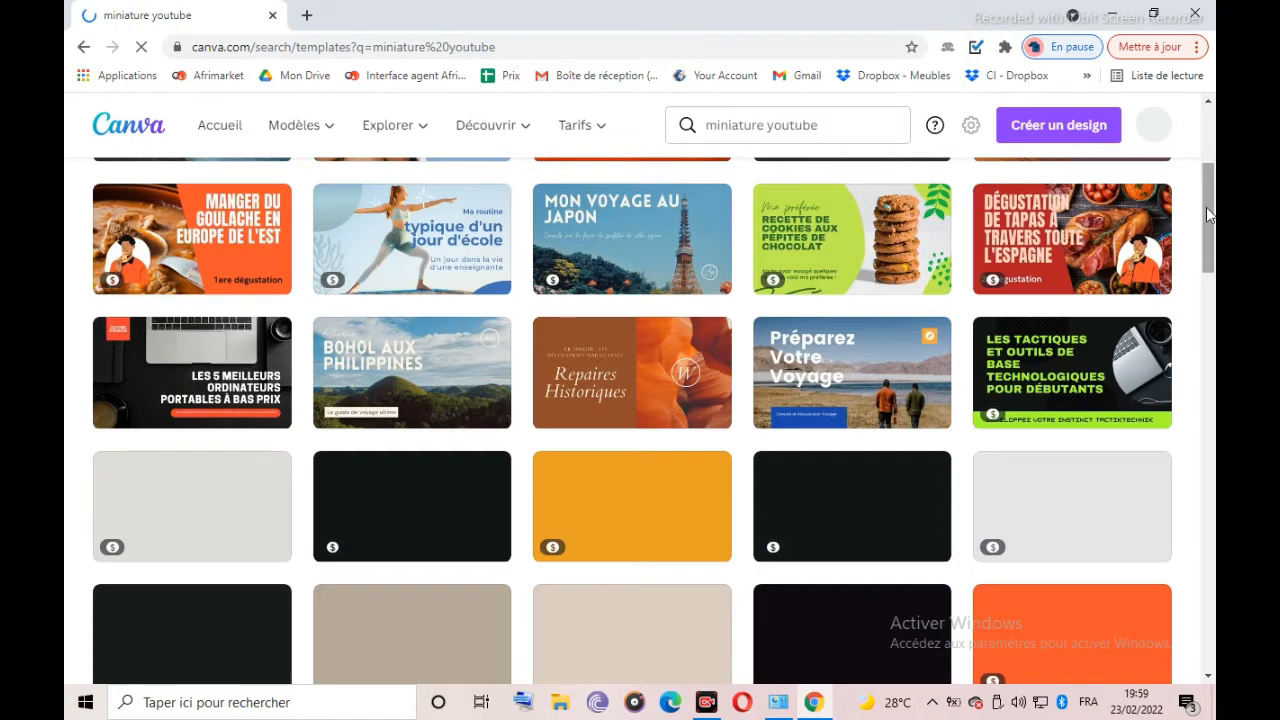
drag(1206, 193, 1206, 230)
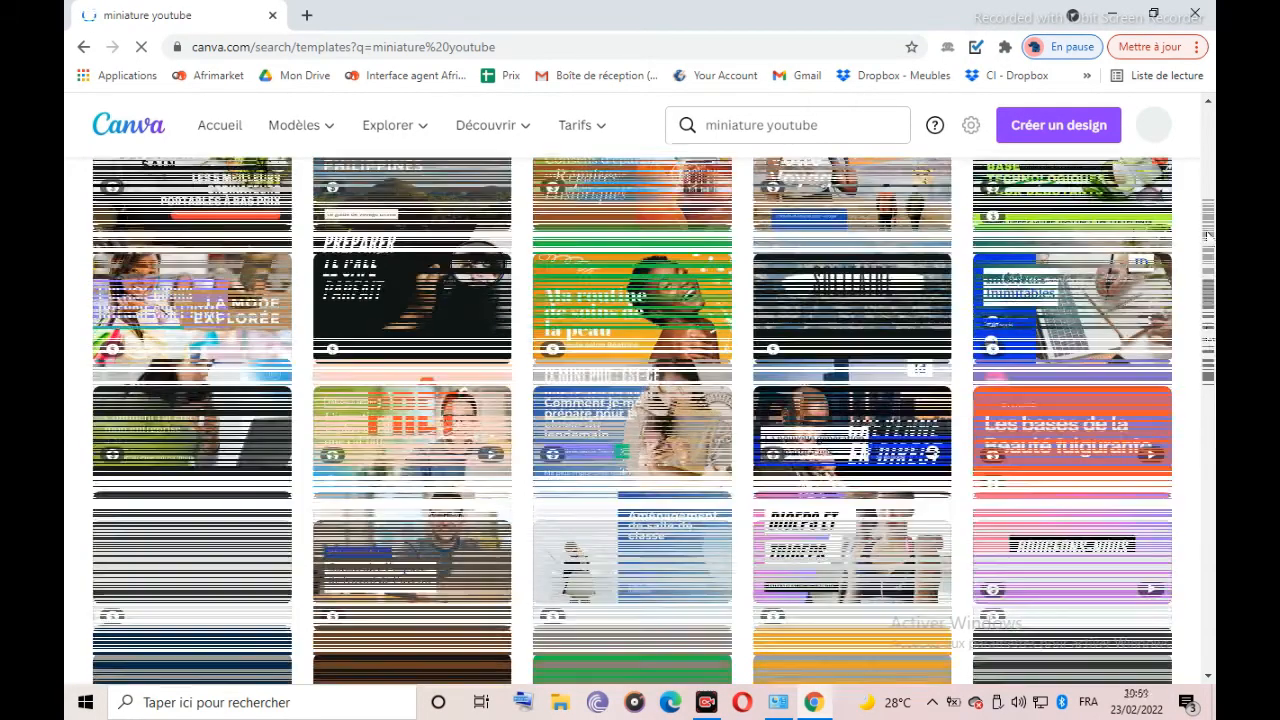
drag(1210, 336, 1210, 360)
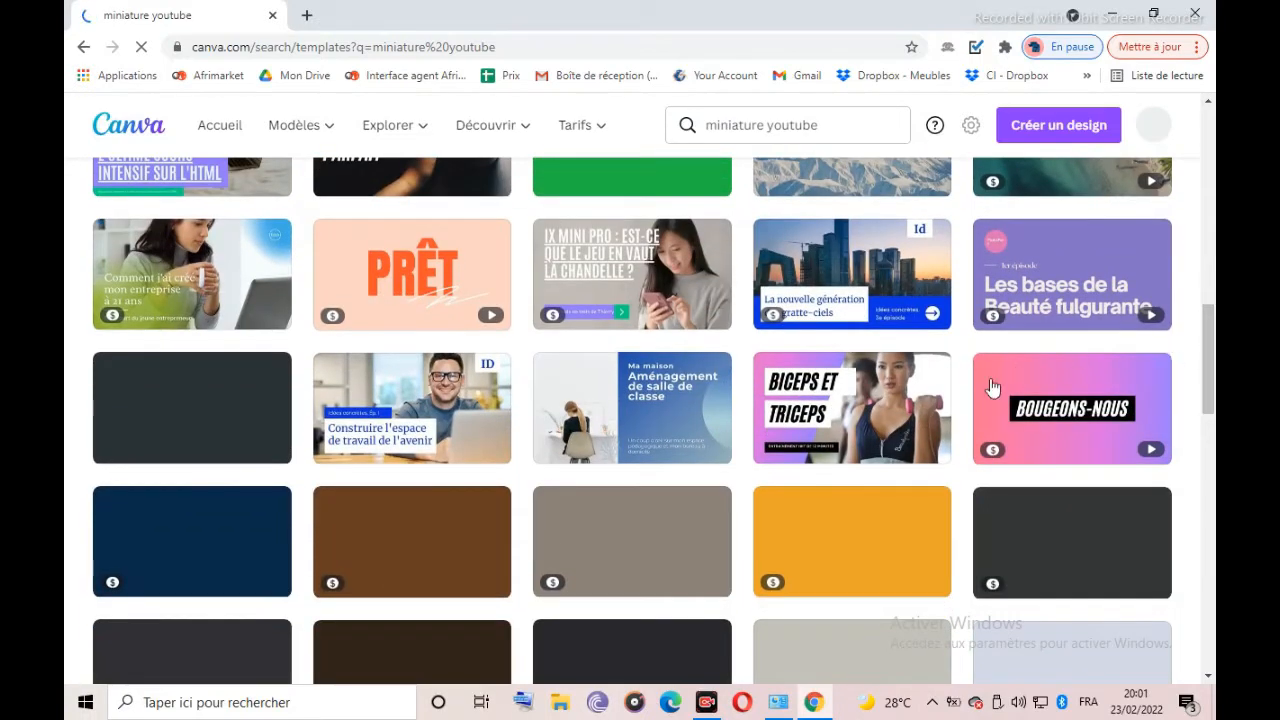
click(826, 397)
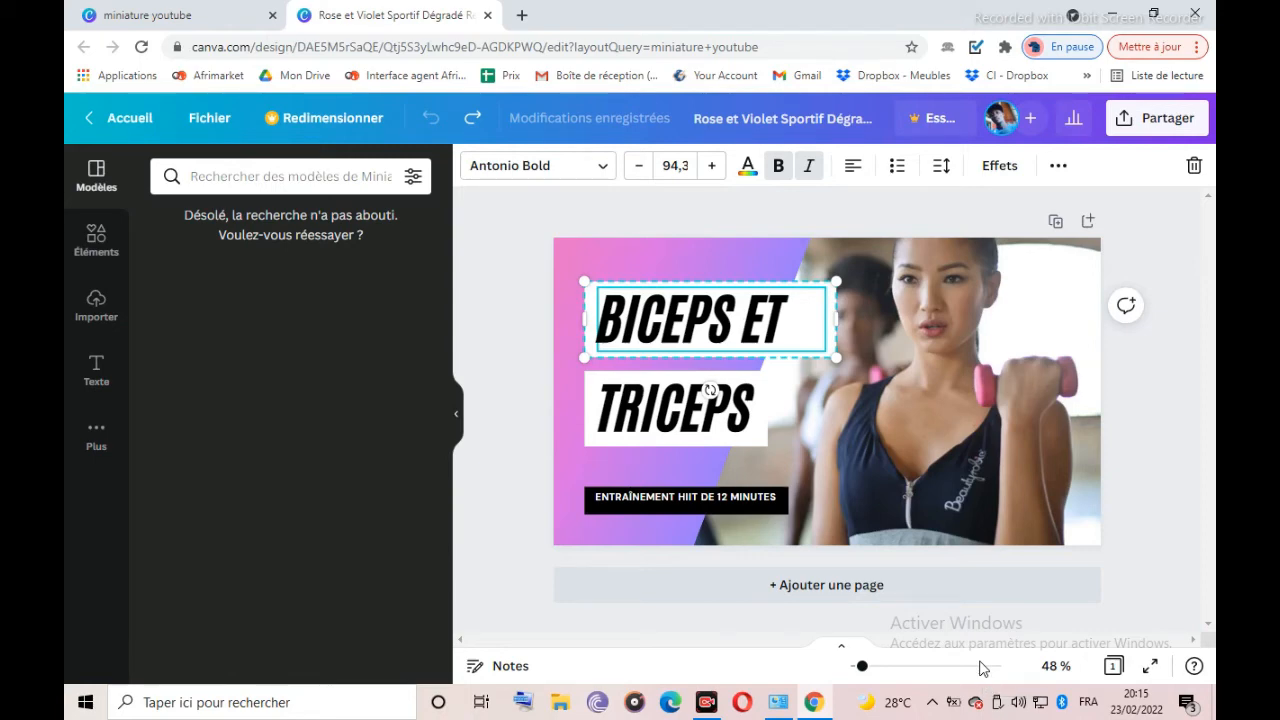
- Delete the whole "Entraînement HIIT de 12 minutes" group from the thumbnail
click(696, 502)
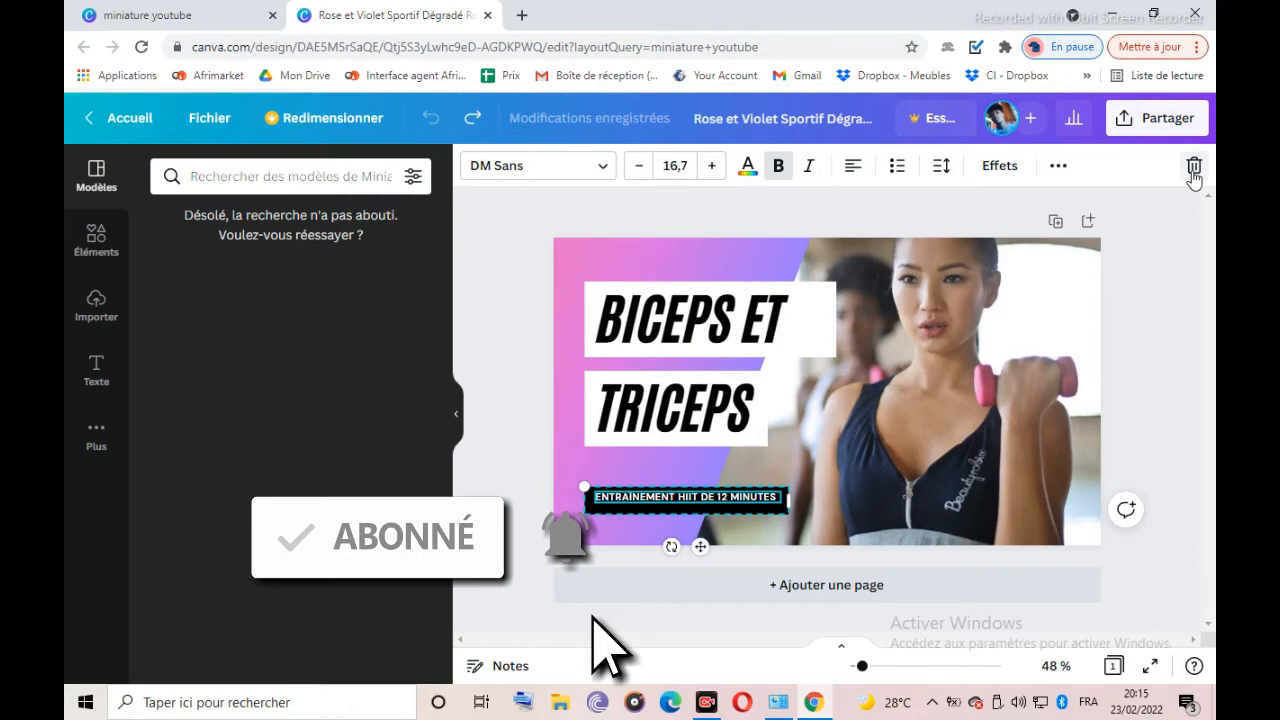
click(1193, 172)
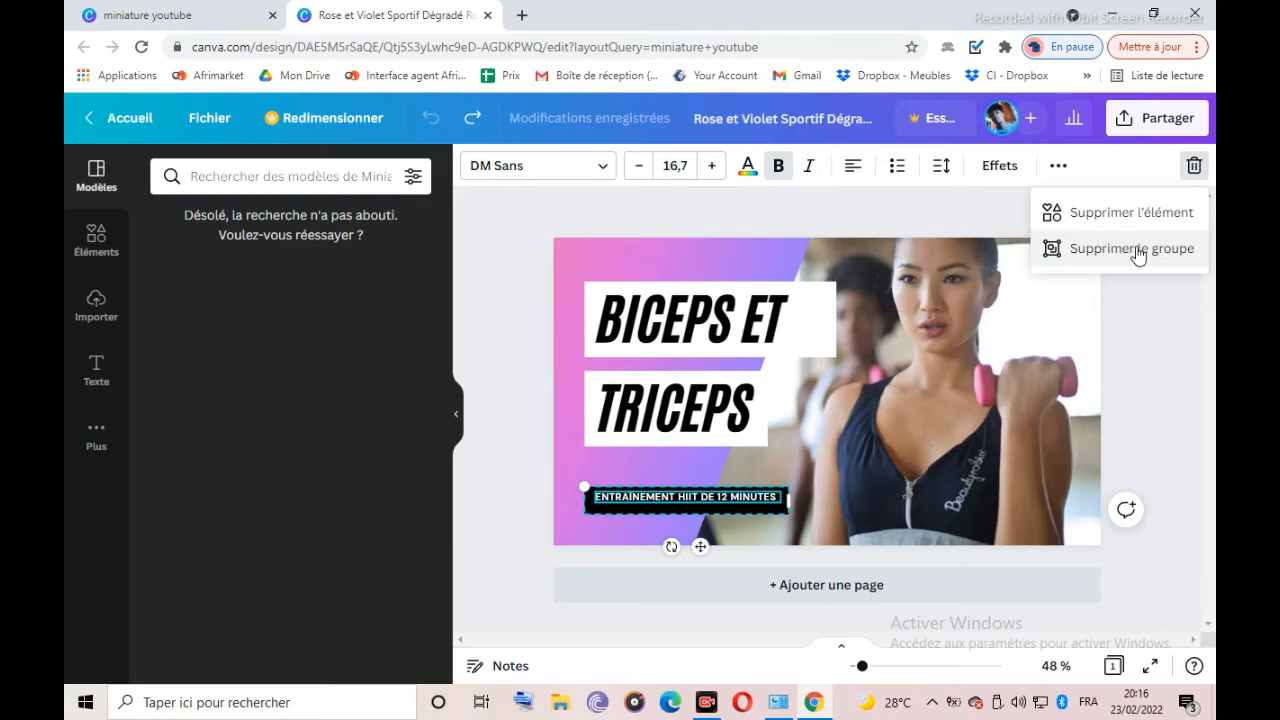
click(1138, 254)
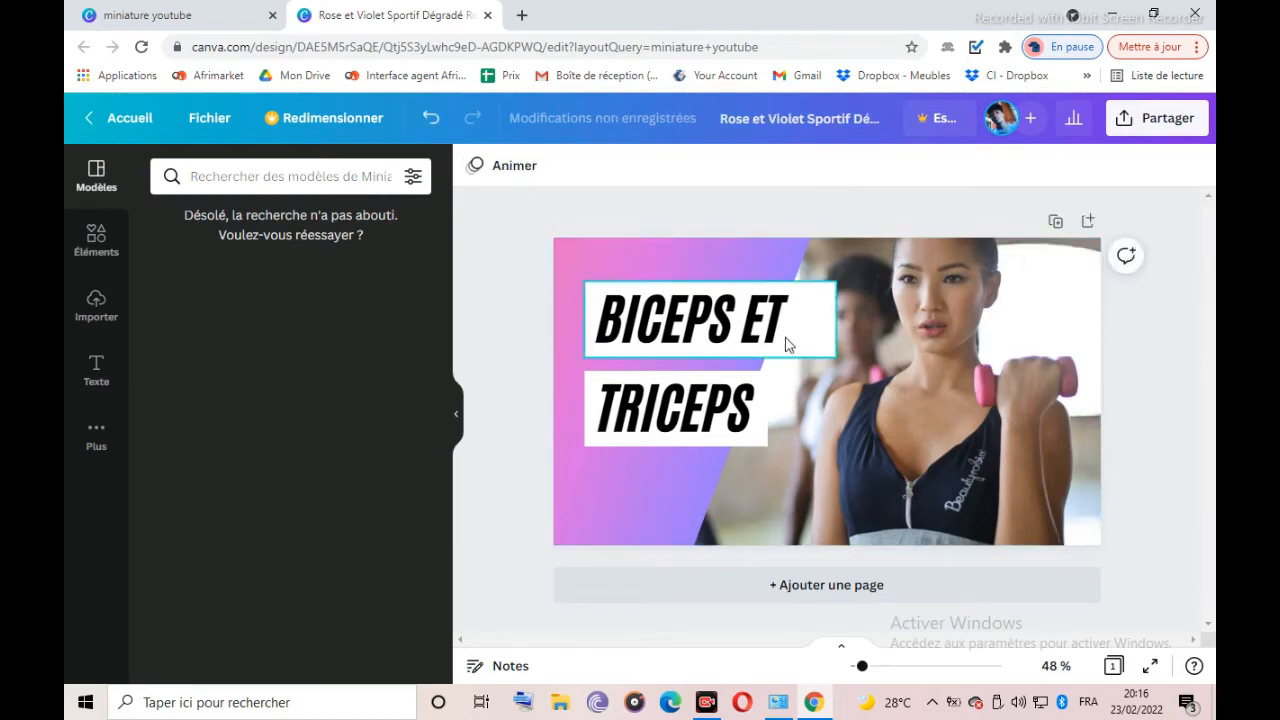
- Move the "BICEPS ET" title block up near the thumbnail's top-left corner
click(787, 334)
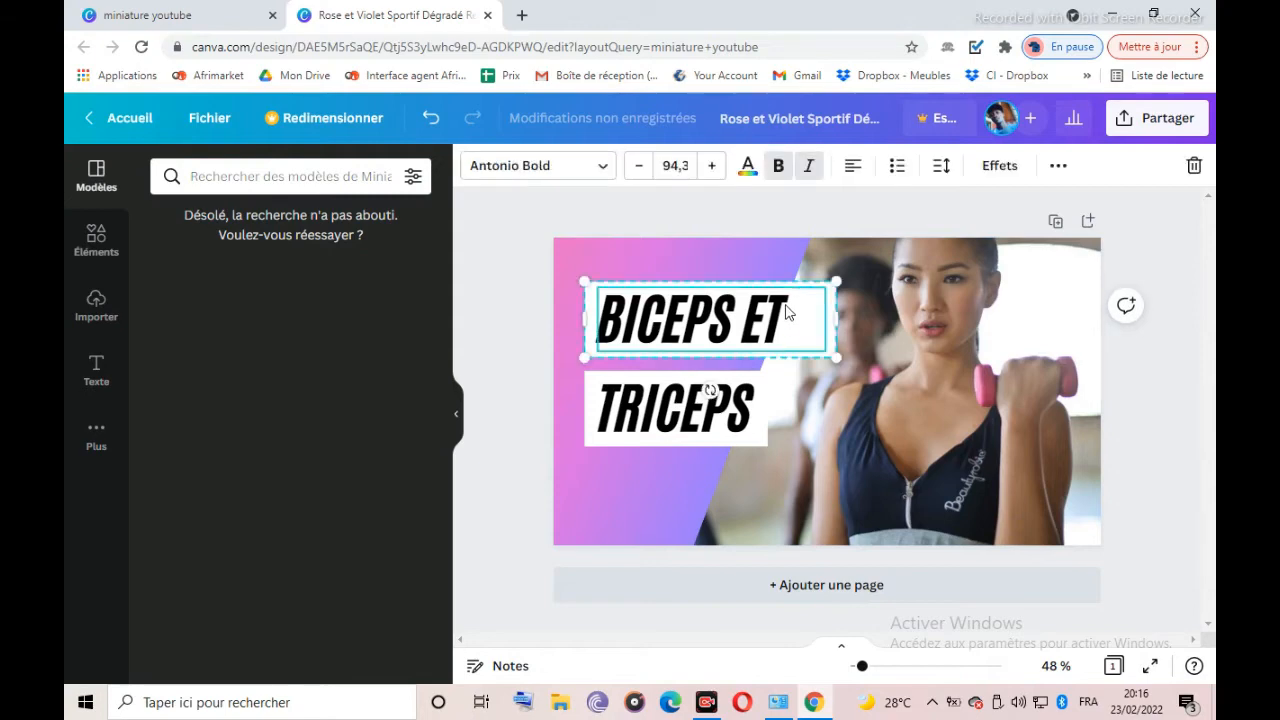
drag(786, 312, 786, 291)
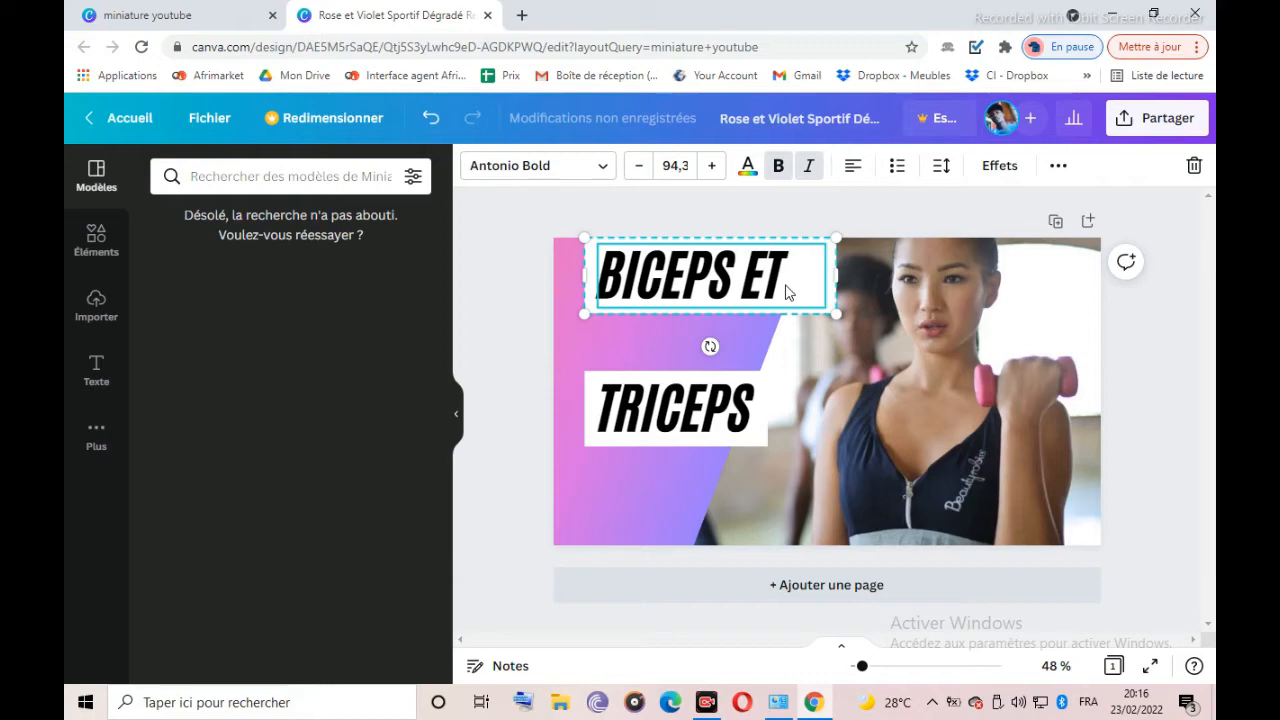
drag(793, 280, 786, 284)
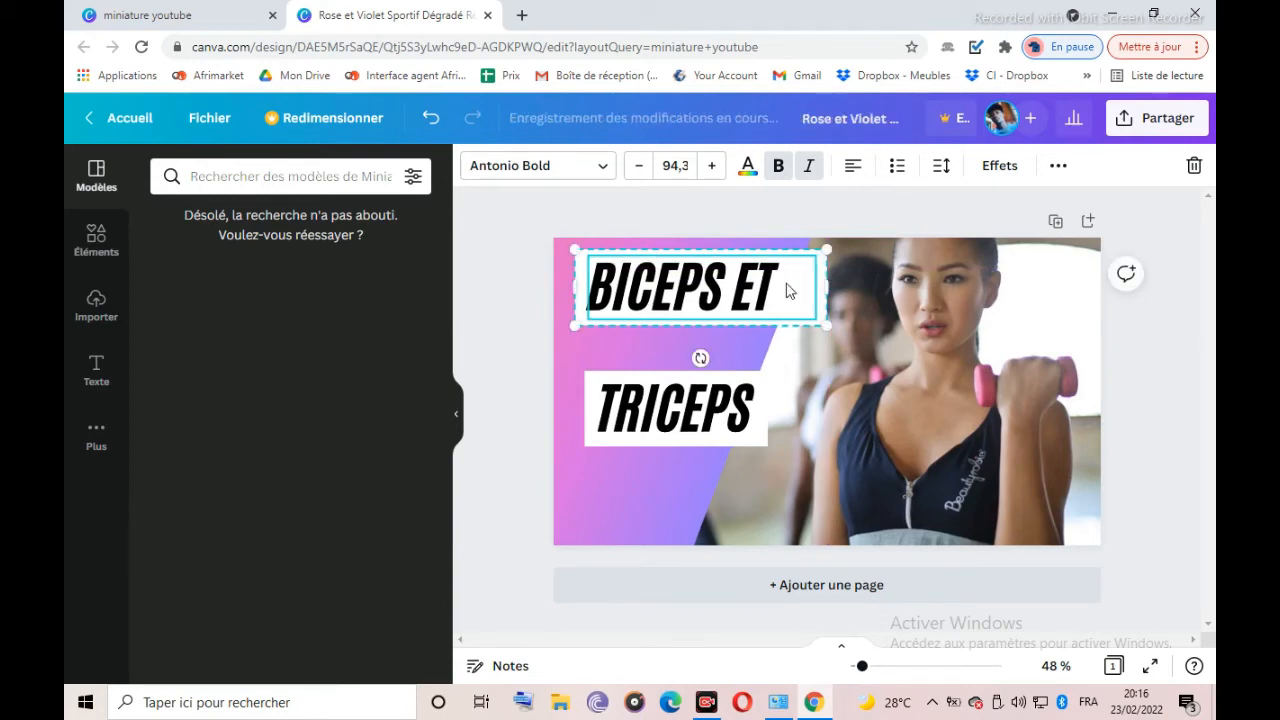
- Replace the "BICEPS ET" text with "COMMENT" and narrow its box to fit the word
double_click(787, 284)
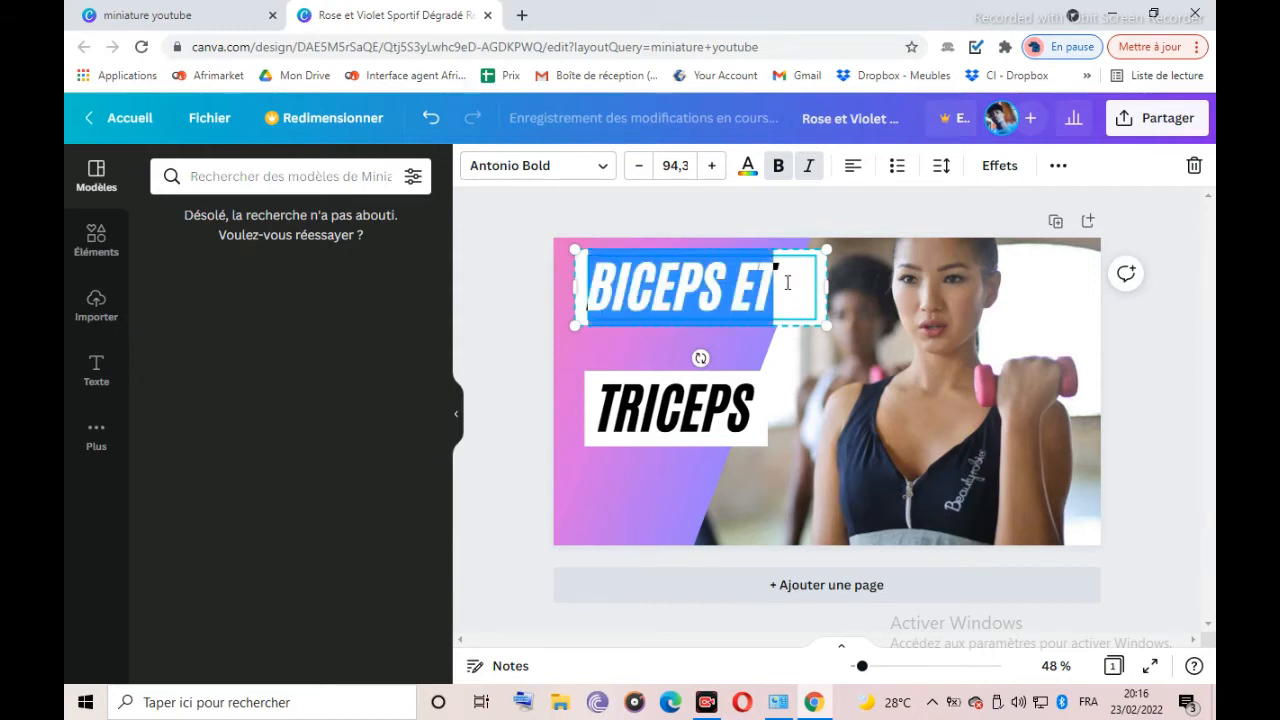
key(BackSpace)
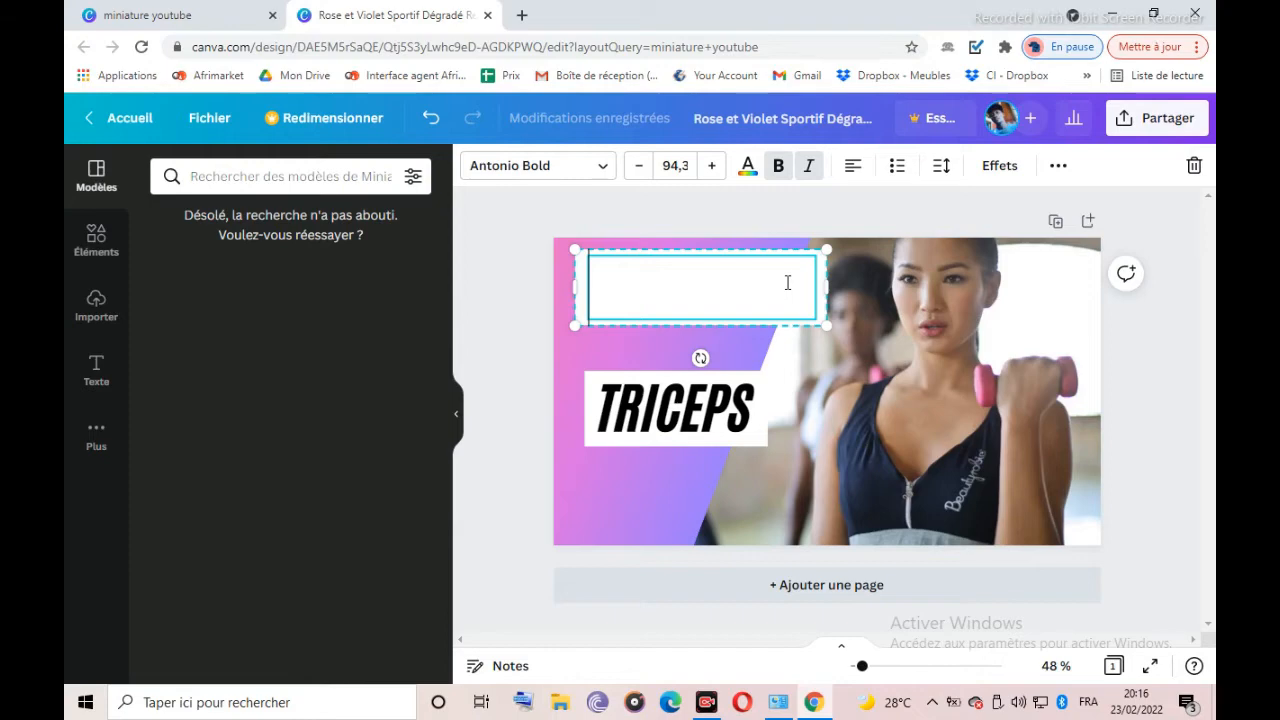
text(COMM)
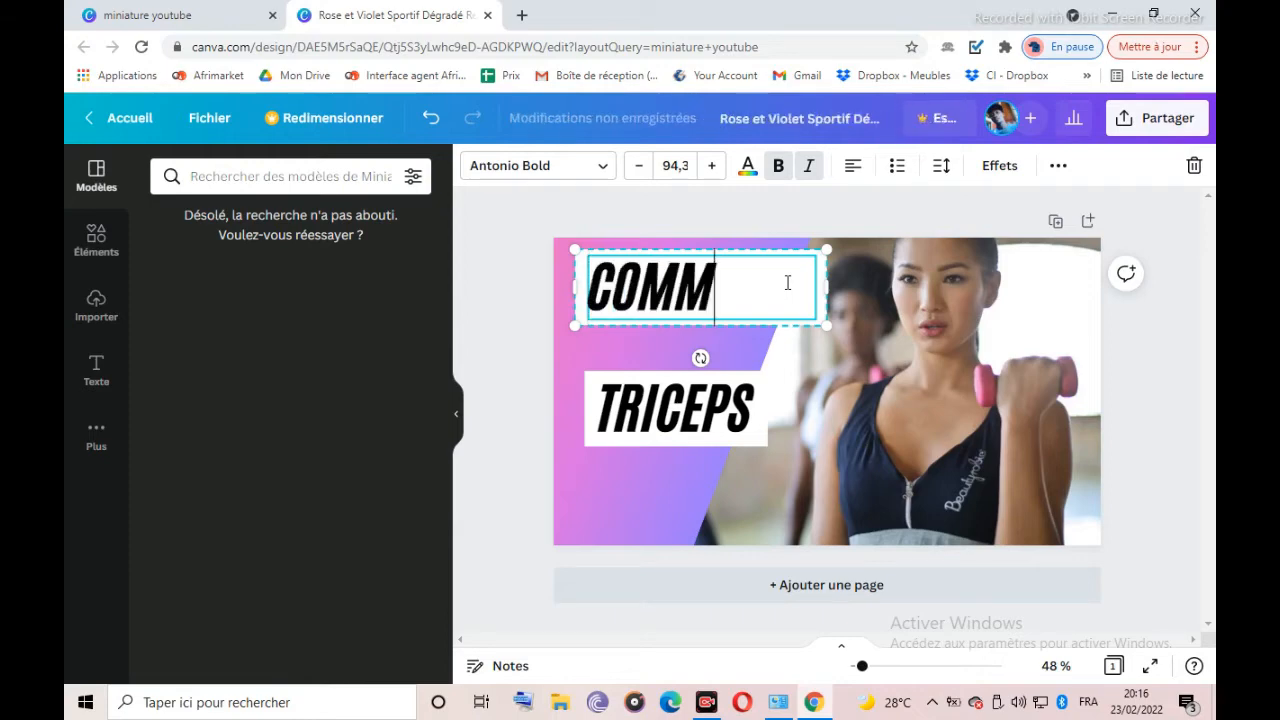
text(E)
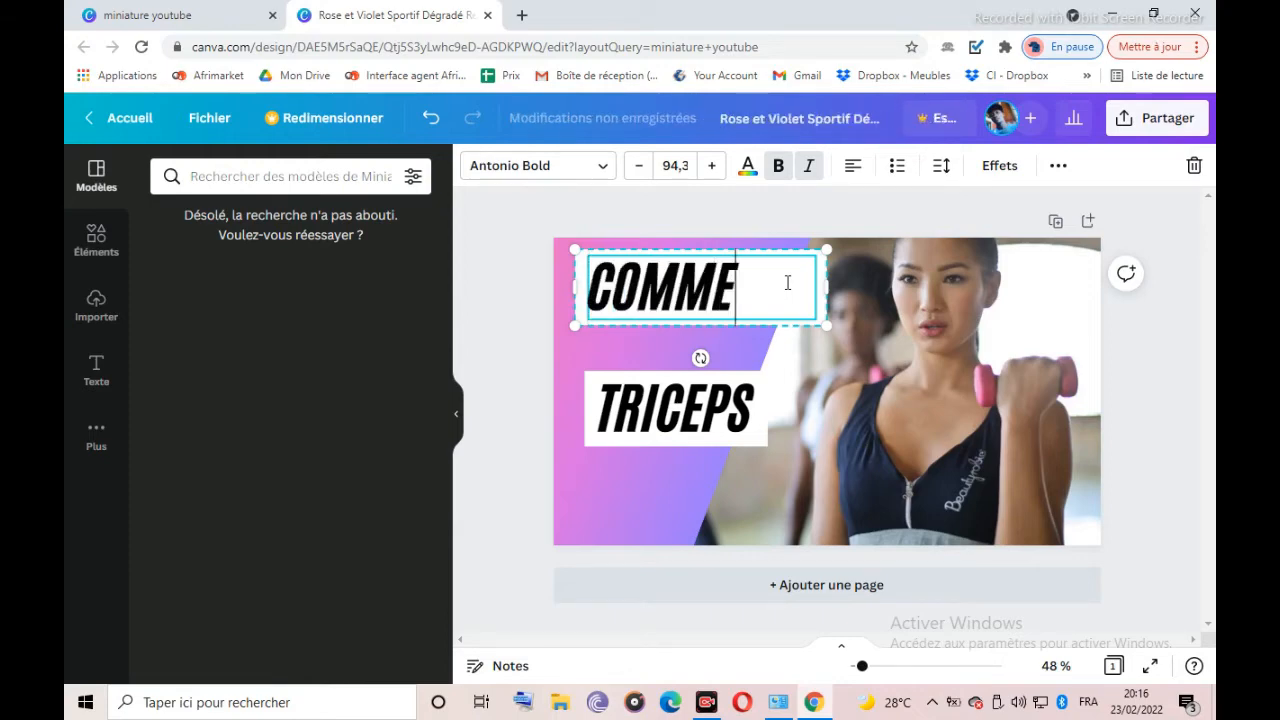
text(NT)
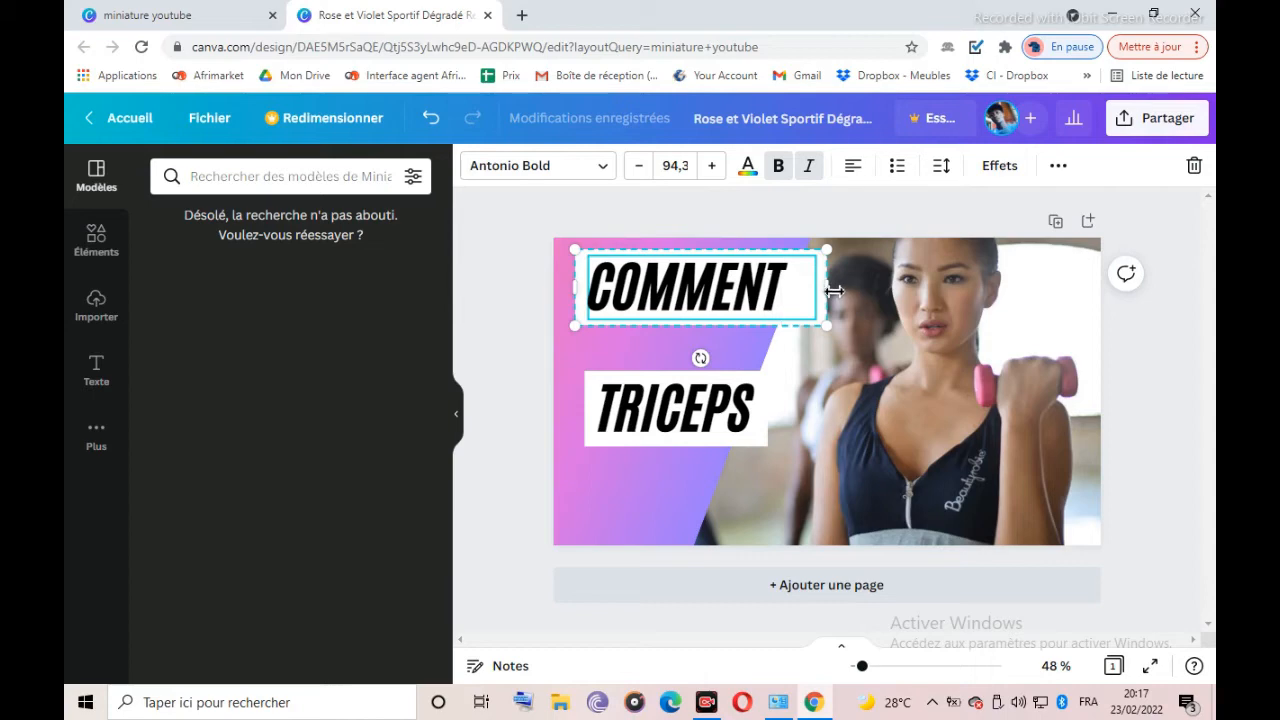
drag(833, 291, 803, 291)
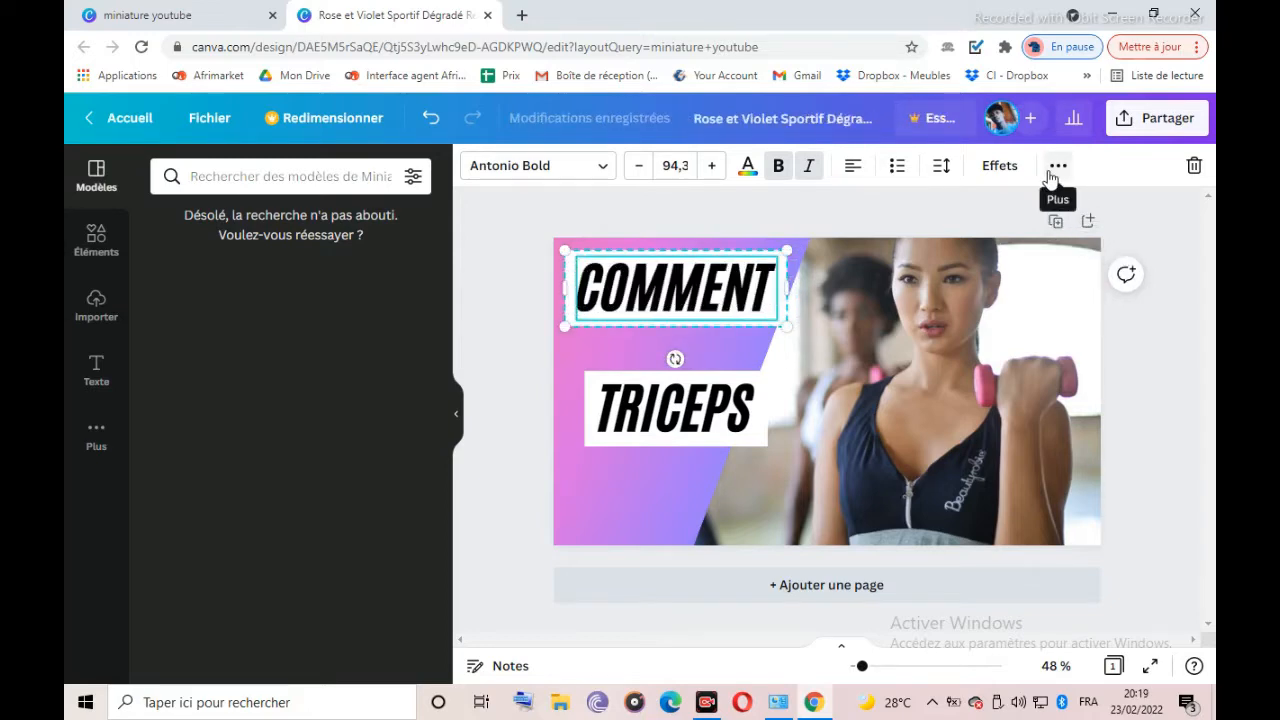
- Duplicate the "COMMENT" block and replace the copy's text with "CRÉER UNE"
click(1056, 168)
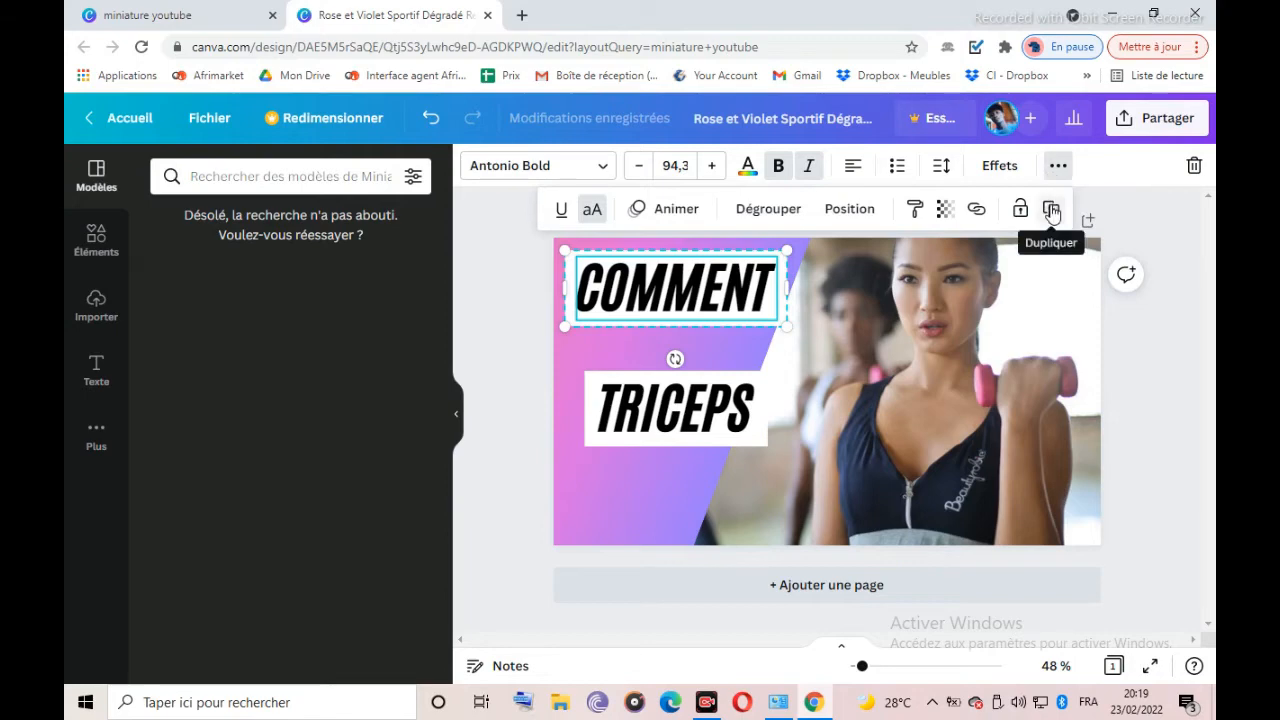
click(1051, 210)
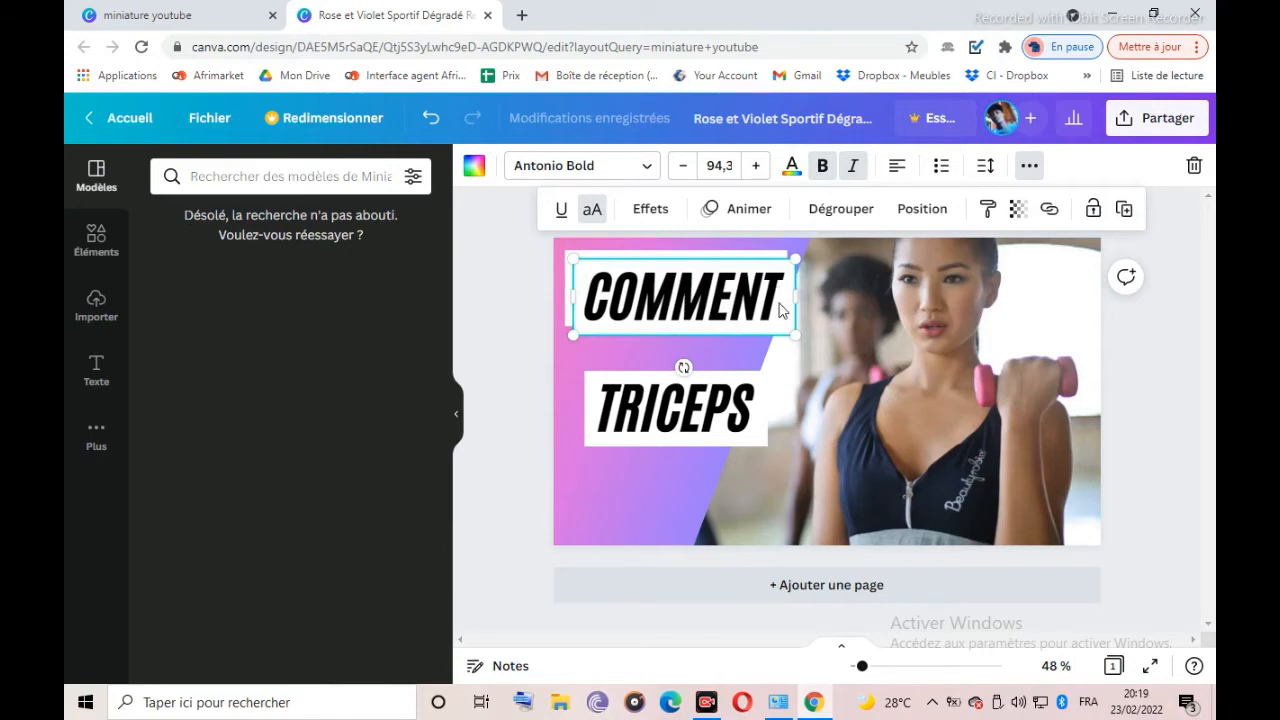
click(779, 309)
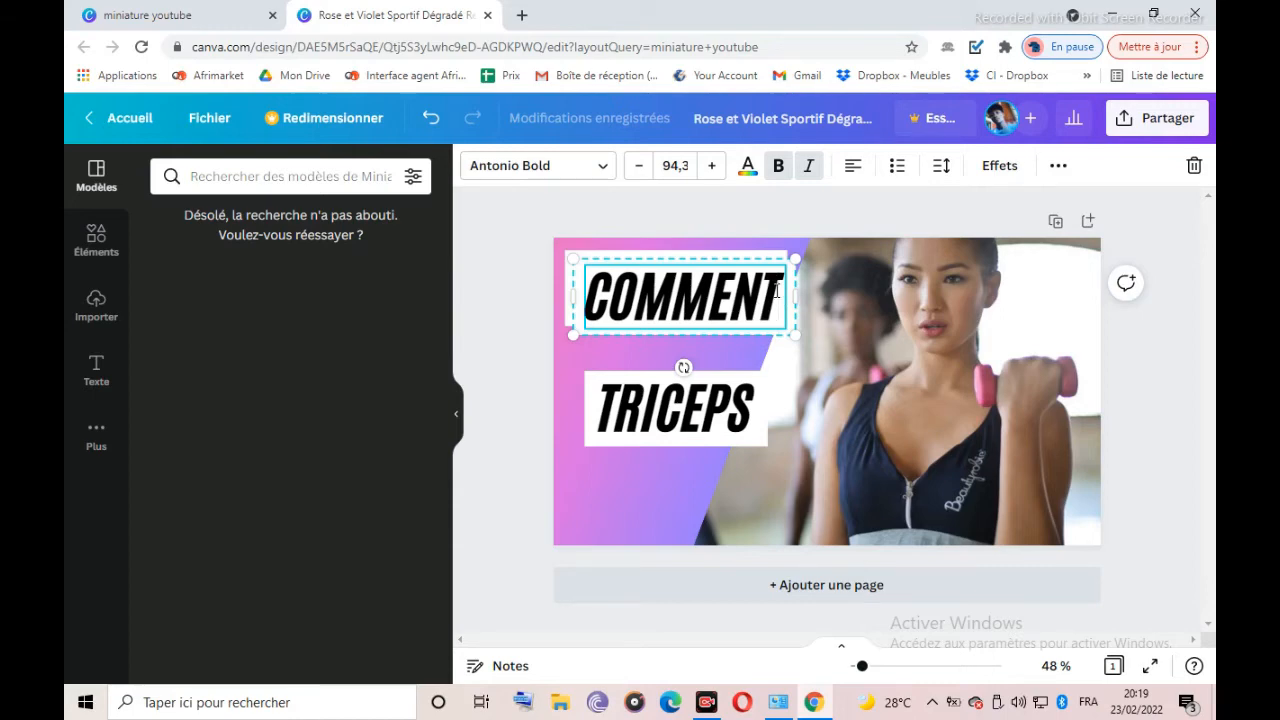
key(BackSpace)
key(BackSpace)
key(BackSpace)
key(BackSpace)
key(BackSpace)
key(BackSpace)
key(BackSpace)
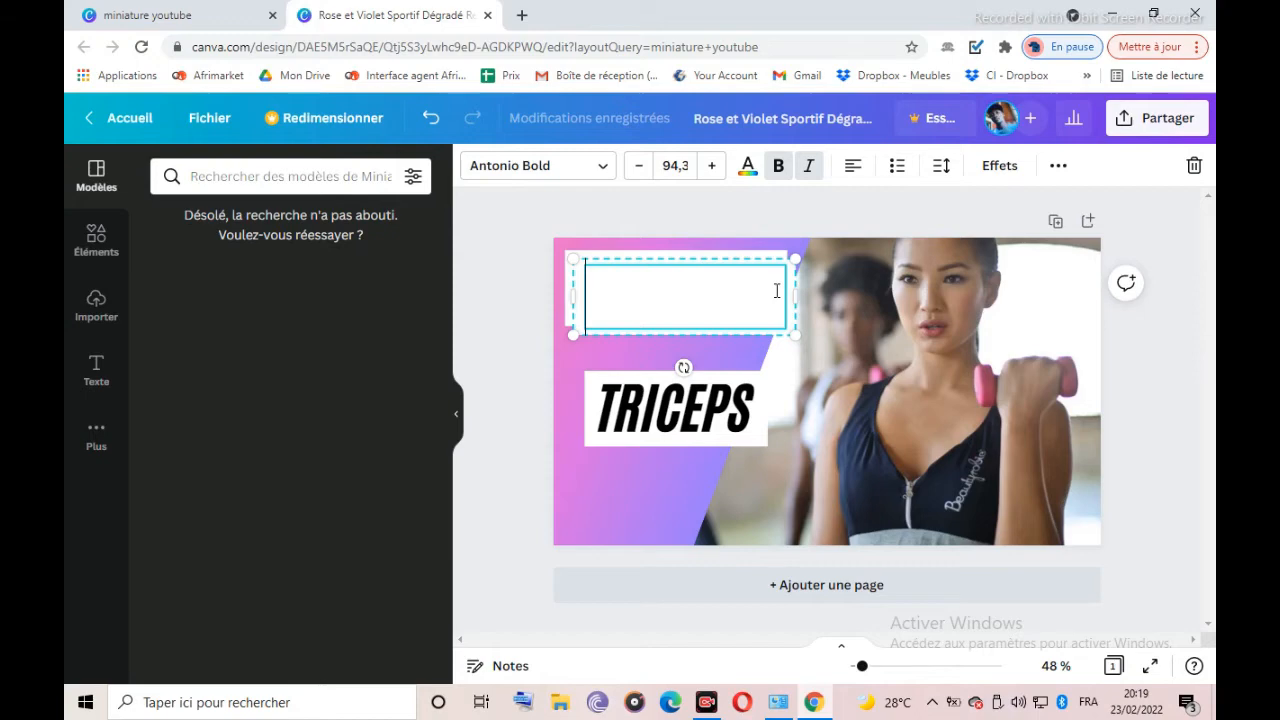
text(CREE)
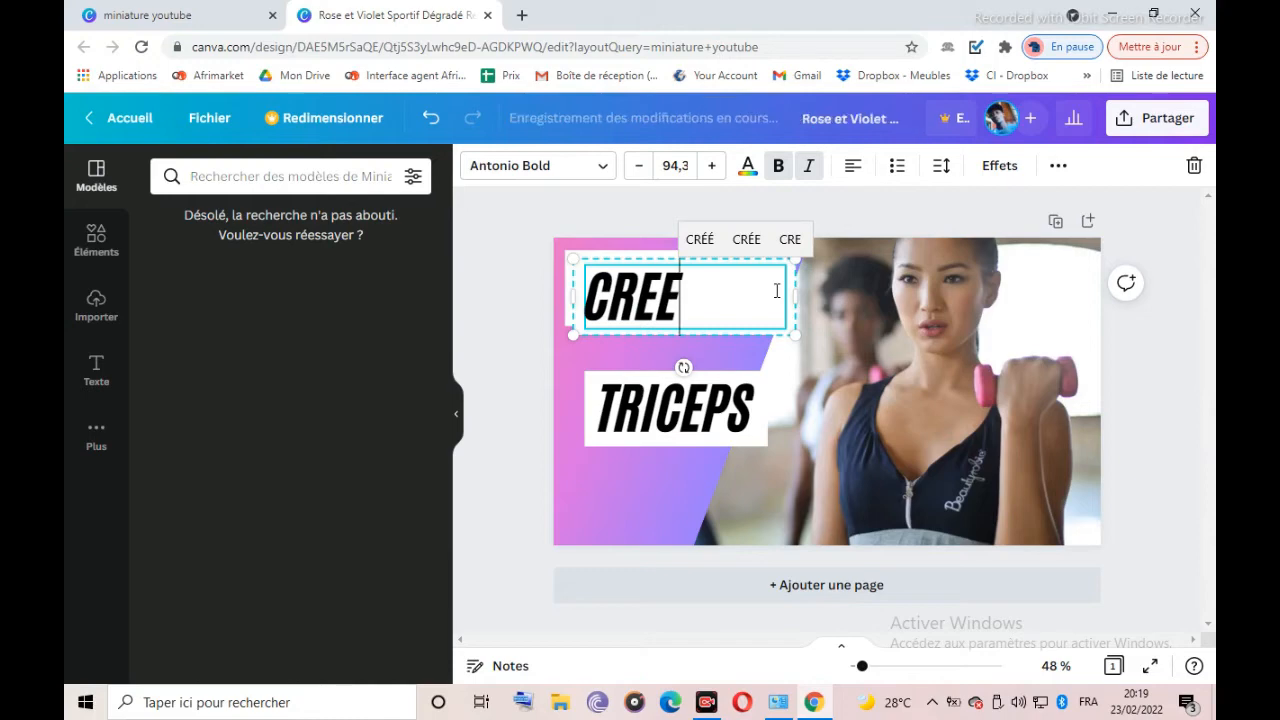
text(R UN)
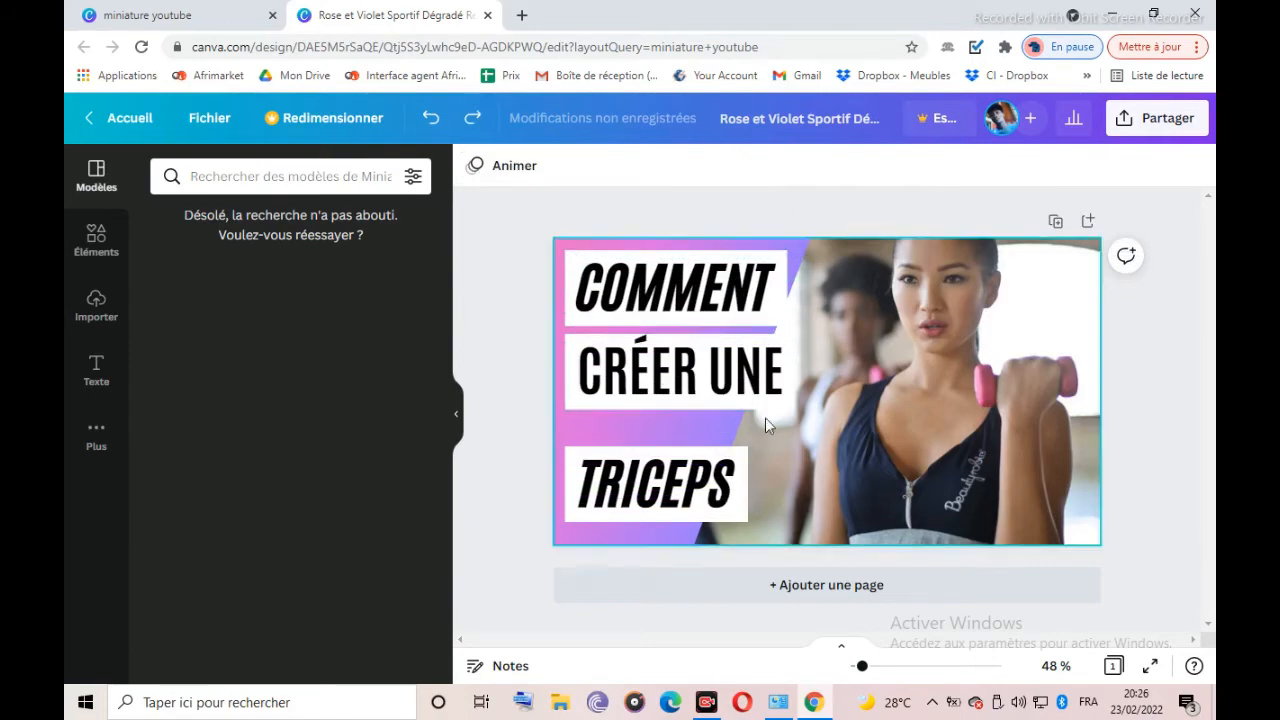
- Delete the whole "CRÉER UNE" group from the thumbnail
click(752, 390)
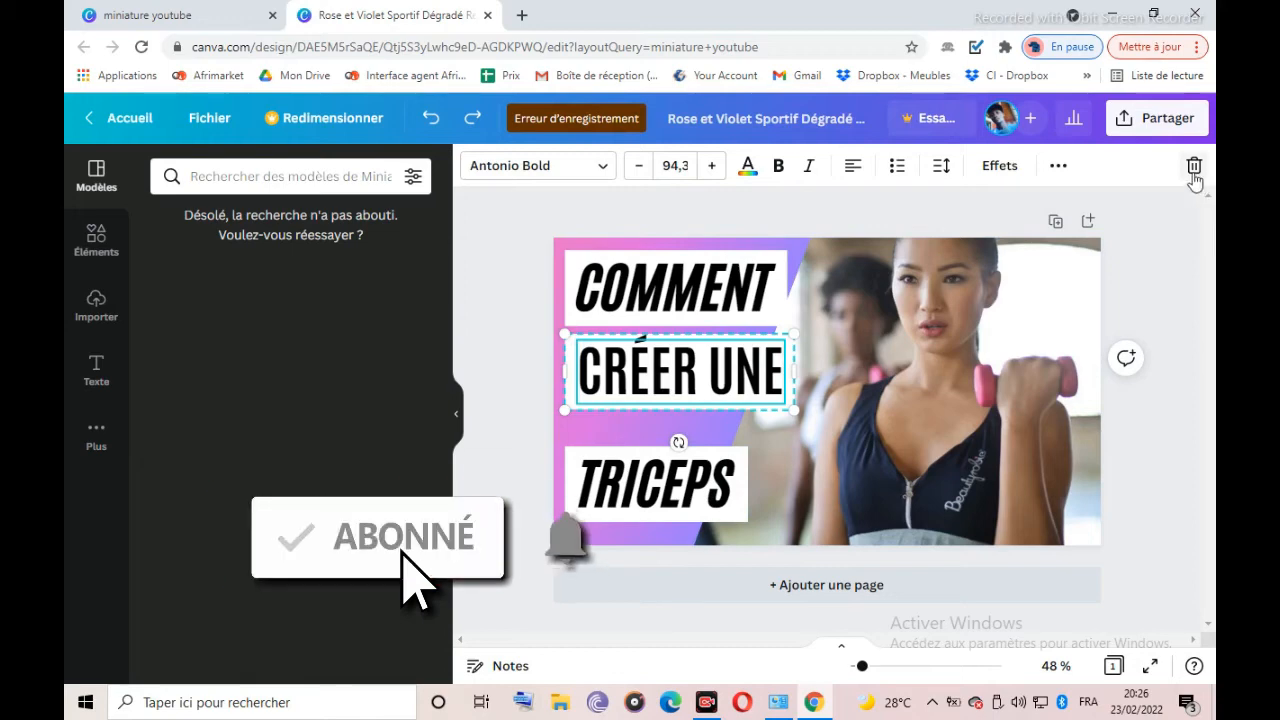
click(1193, 172)
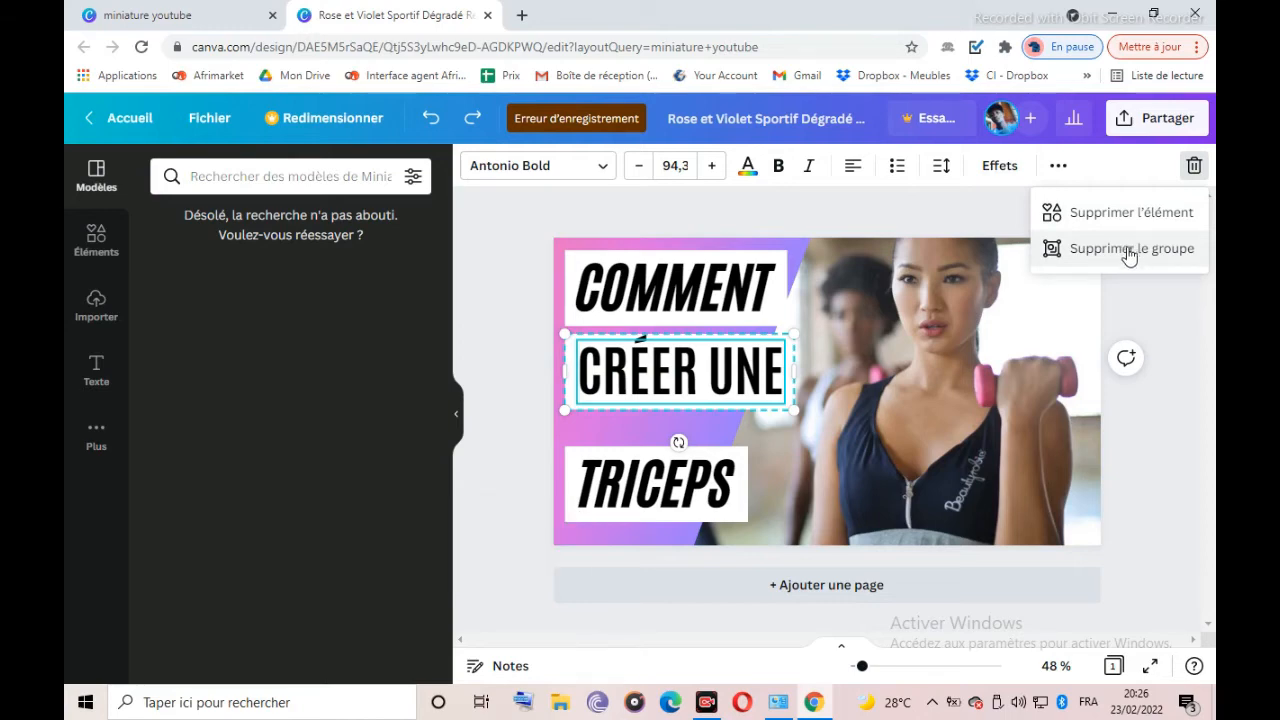
click(1129, 250)
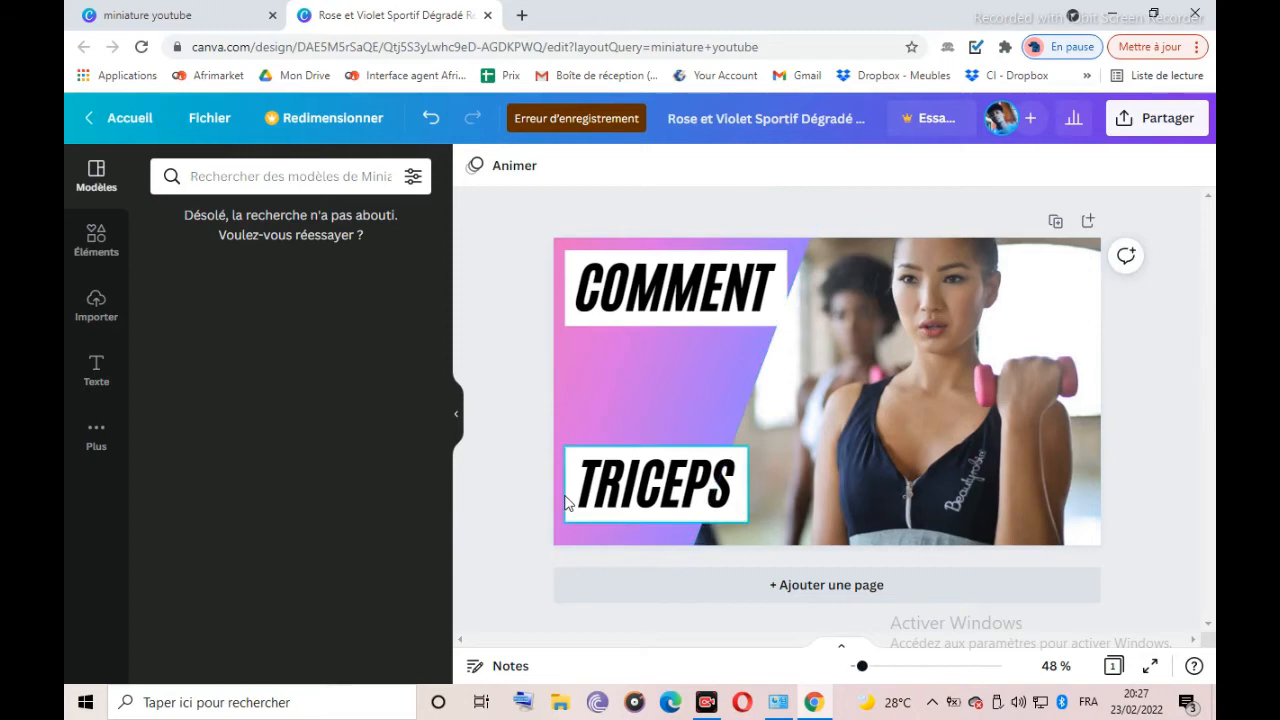
- Widen the "TRICEPS" block and replace its text with "MINIATURE"
click(656, 518)
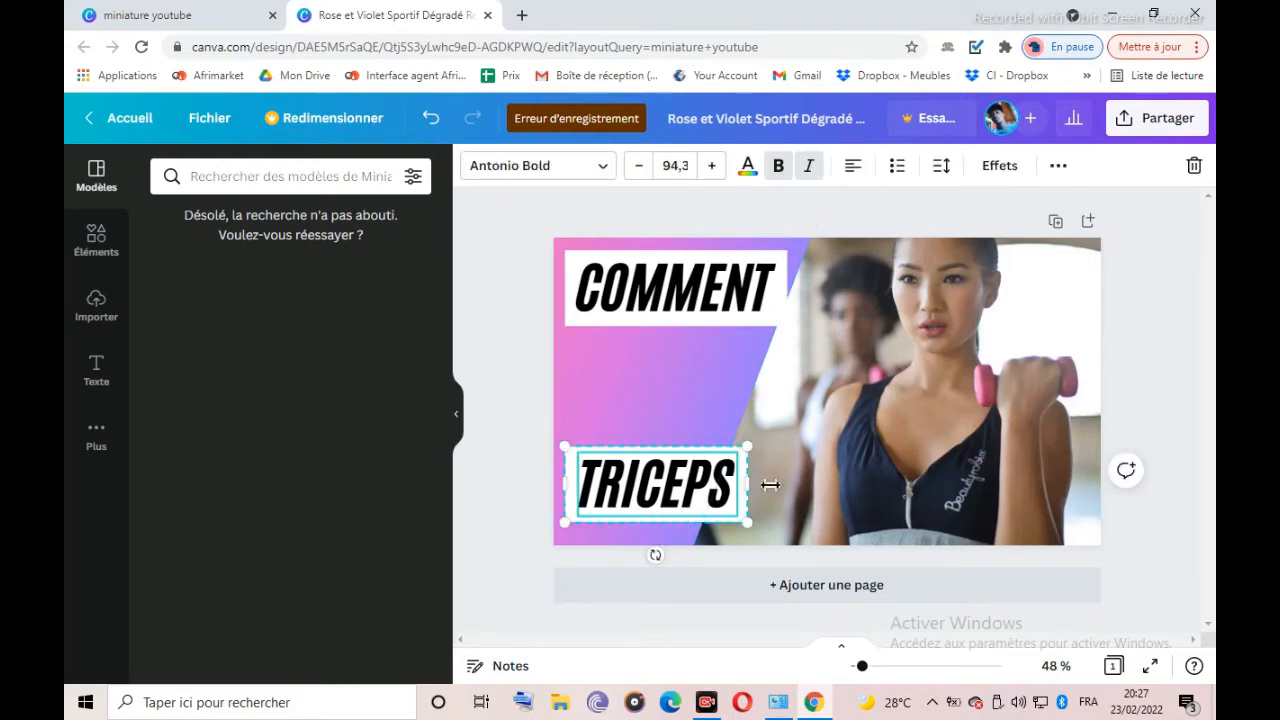
drag(748, 488, 807, 479)
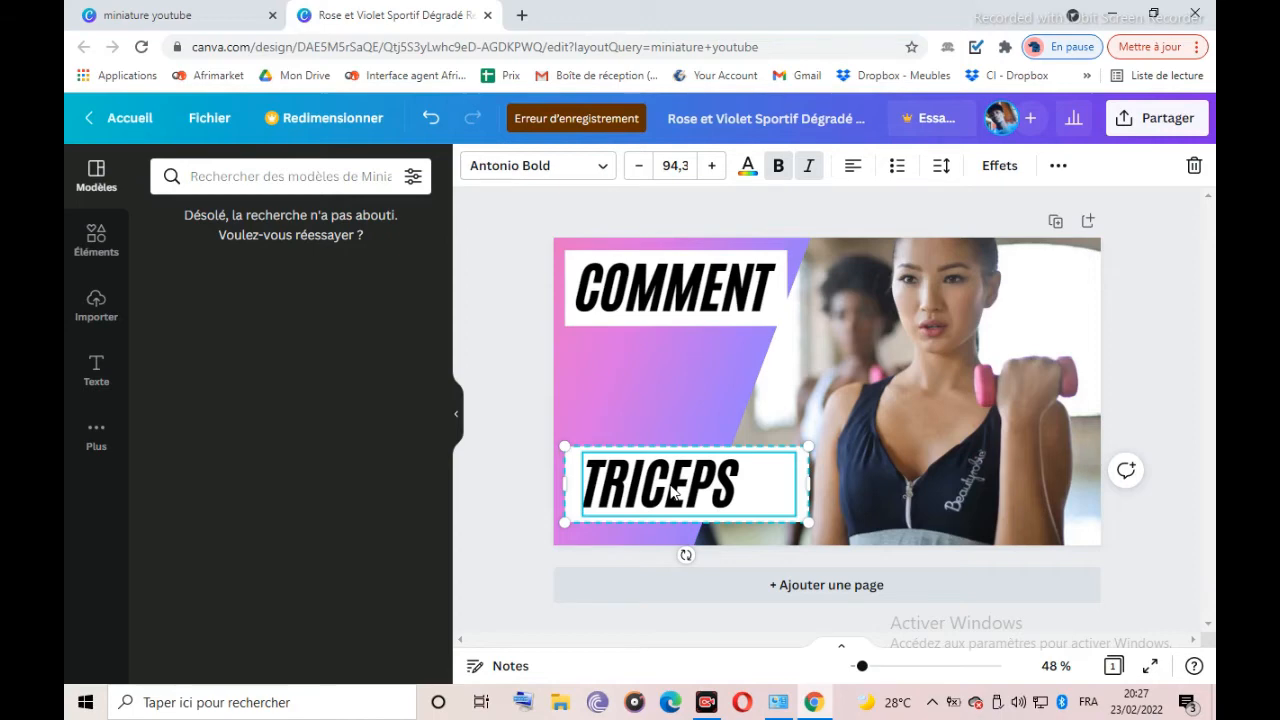
double_click(744, 473)
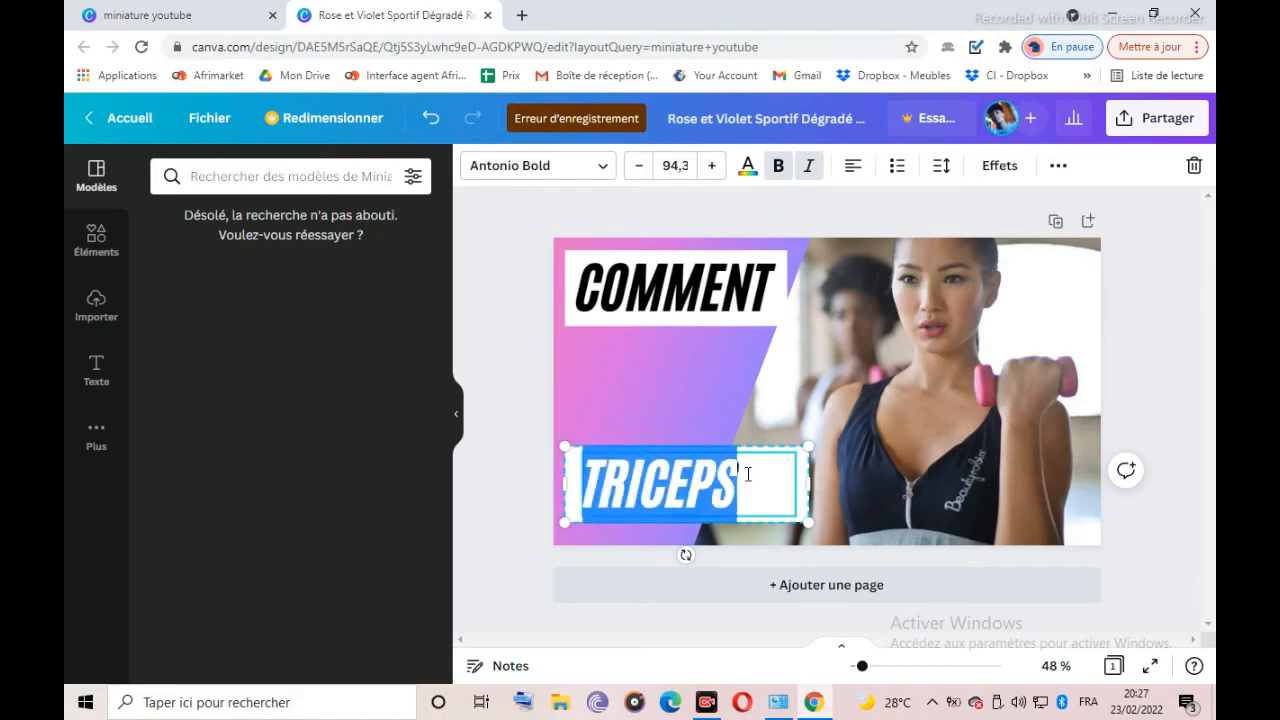
key(BackSpace)
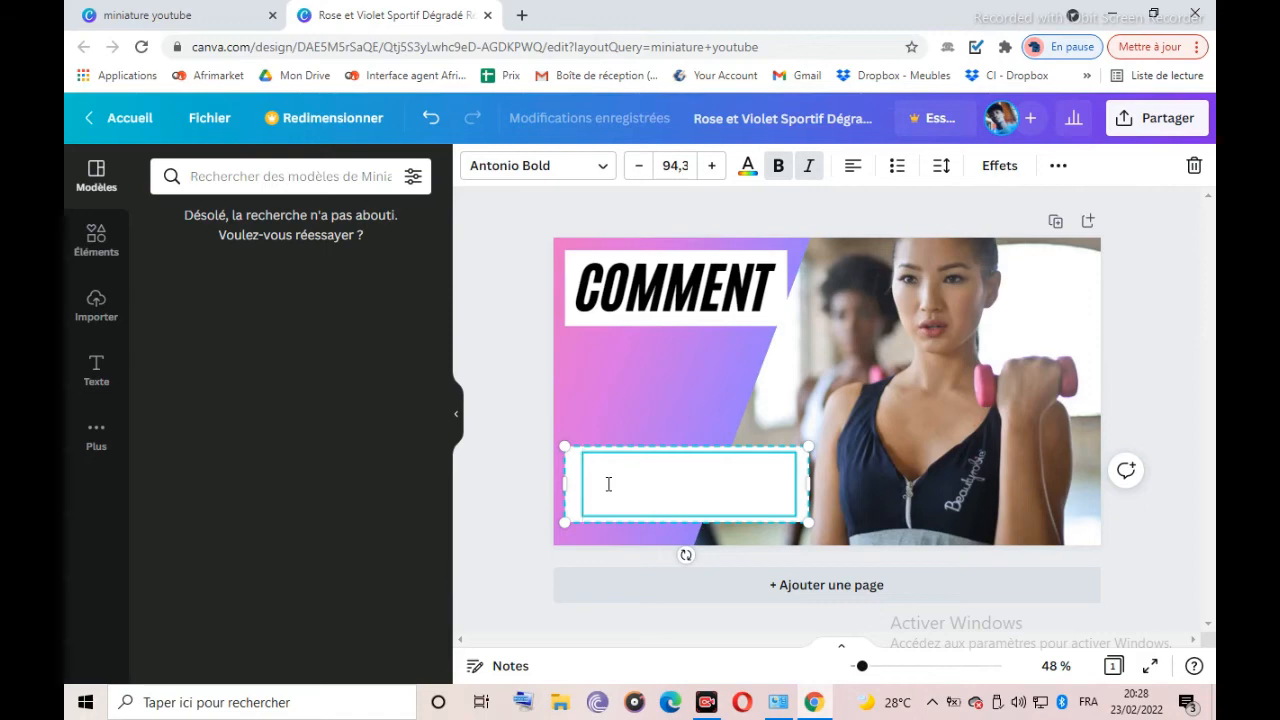
text(MI)
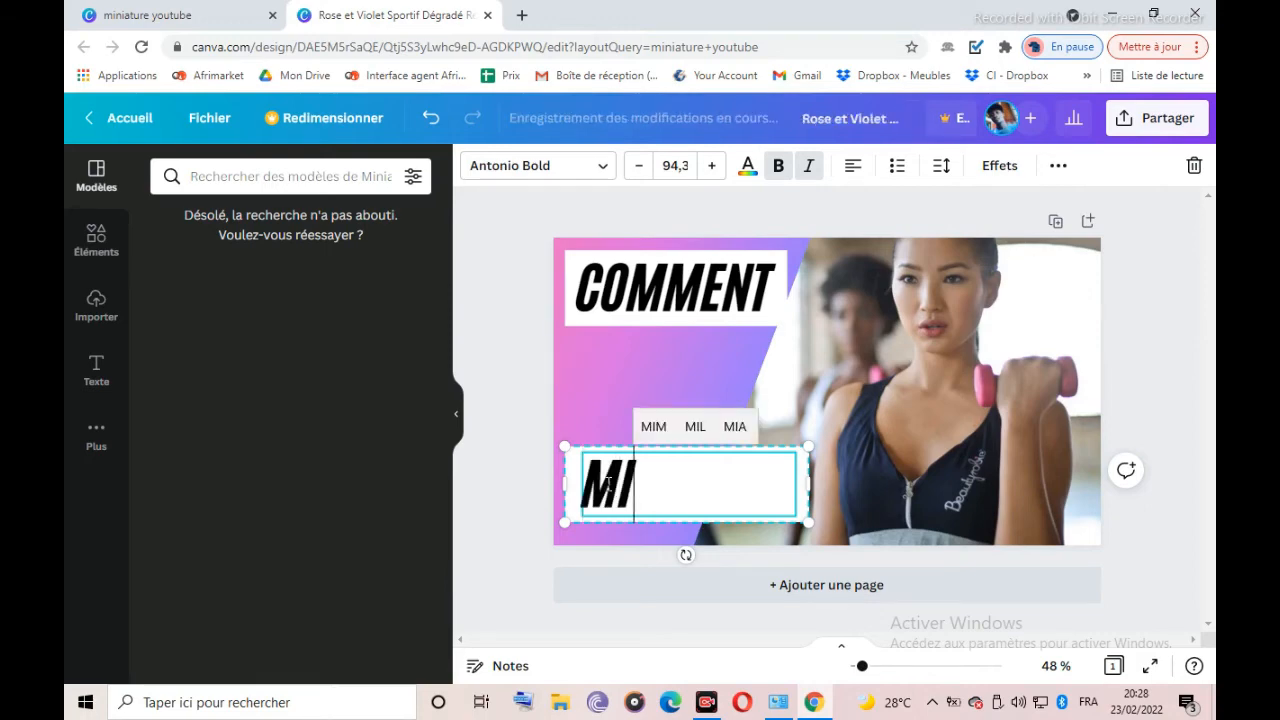
text(NI)
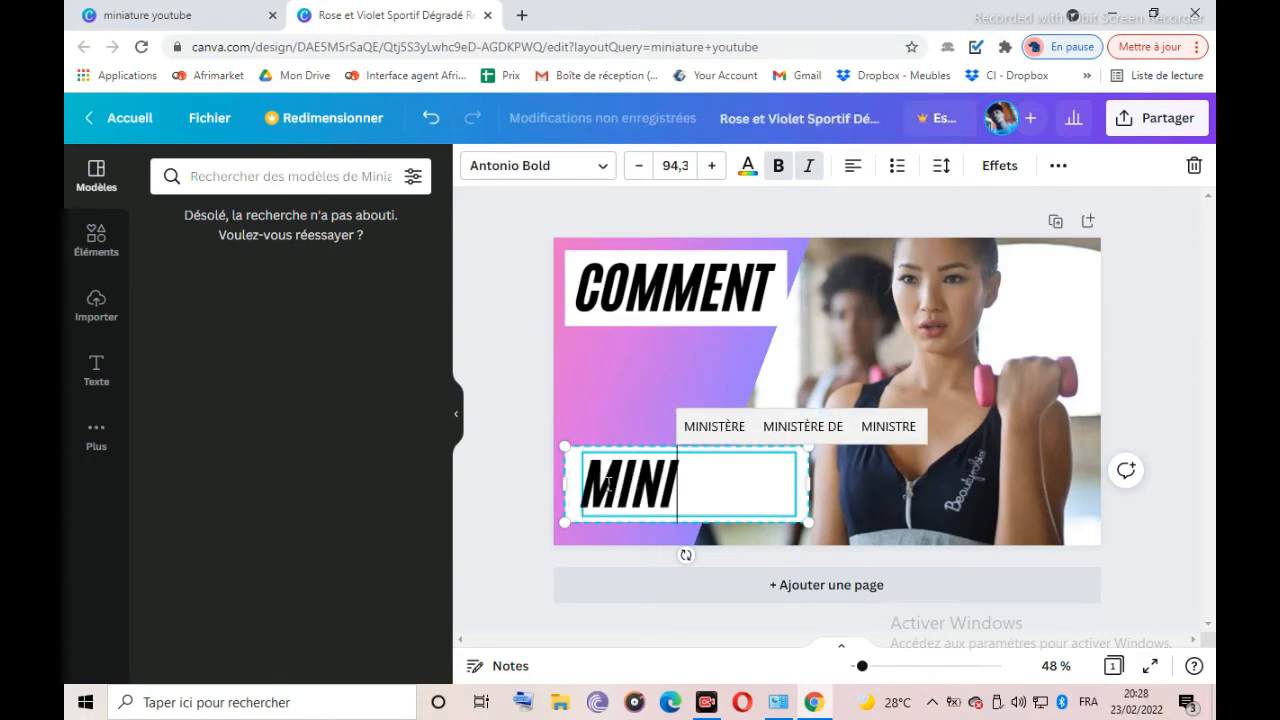
text(ATURE)
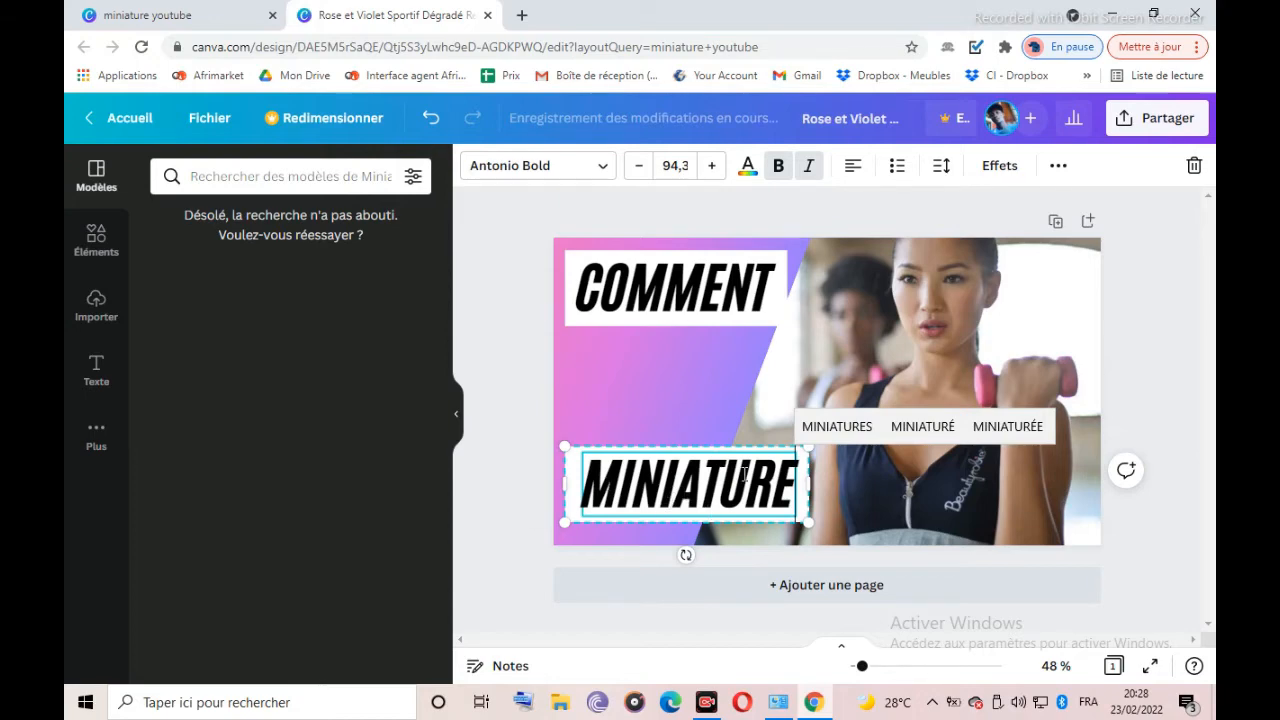
click(838, 493)
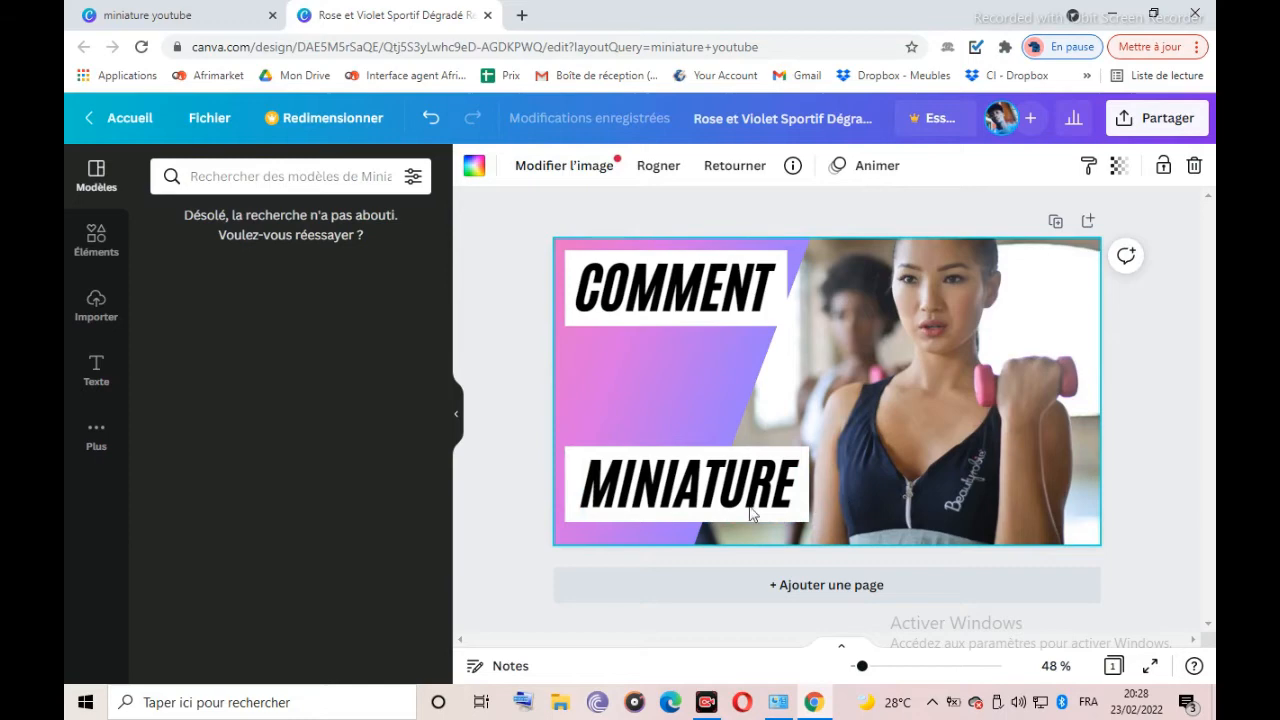
- Move the "MINIATURE" block up beneath "COMMENT" and place a duplicate of it directly below
click(688, 497)
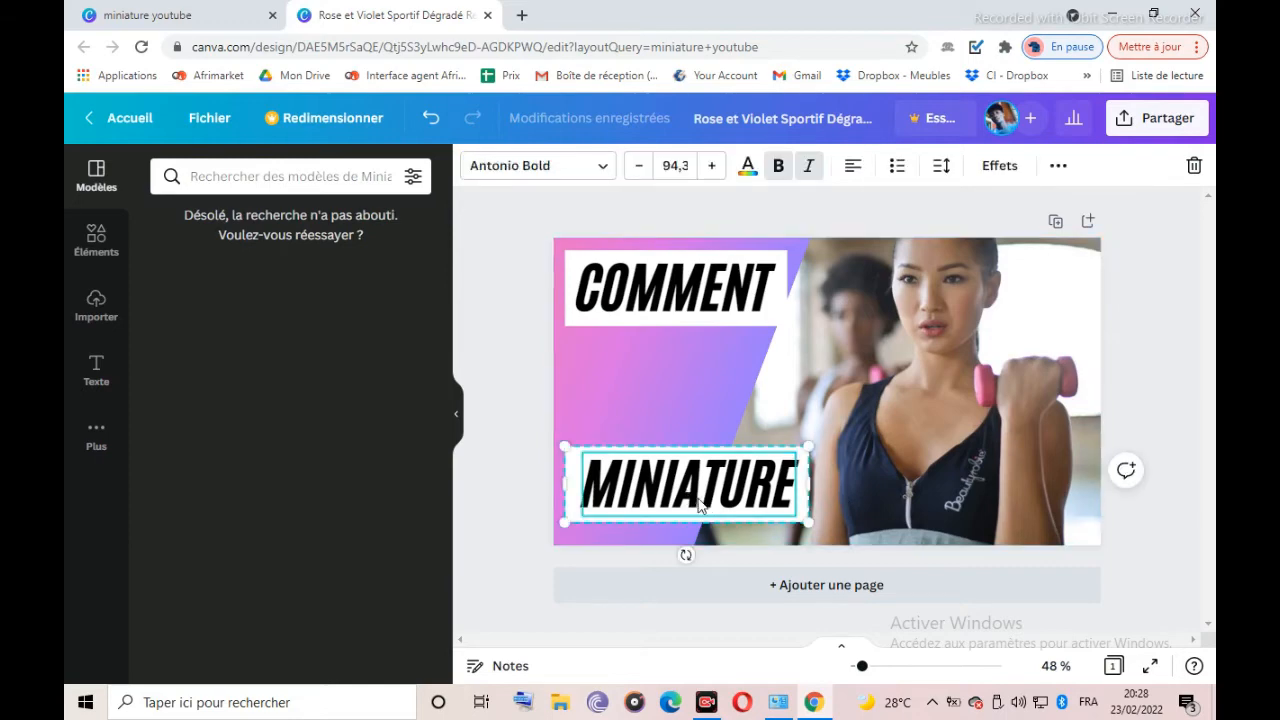
drag(700, 507, 700, 395)
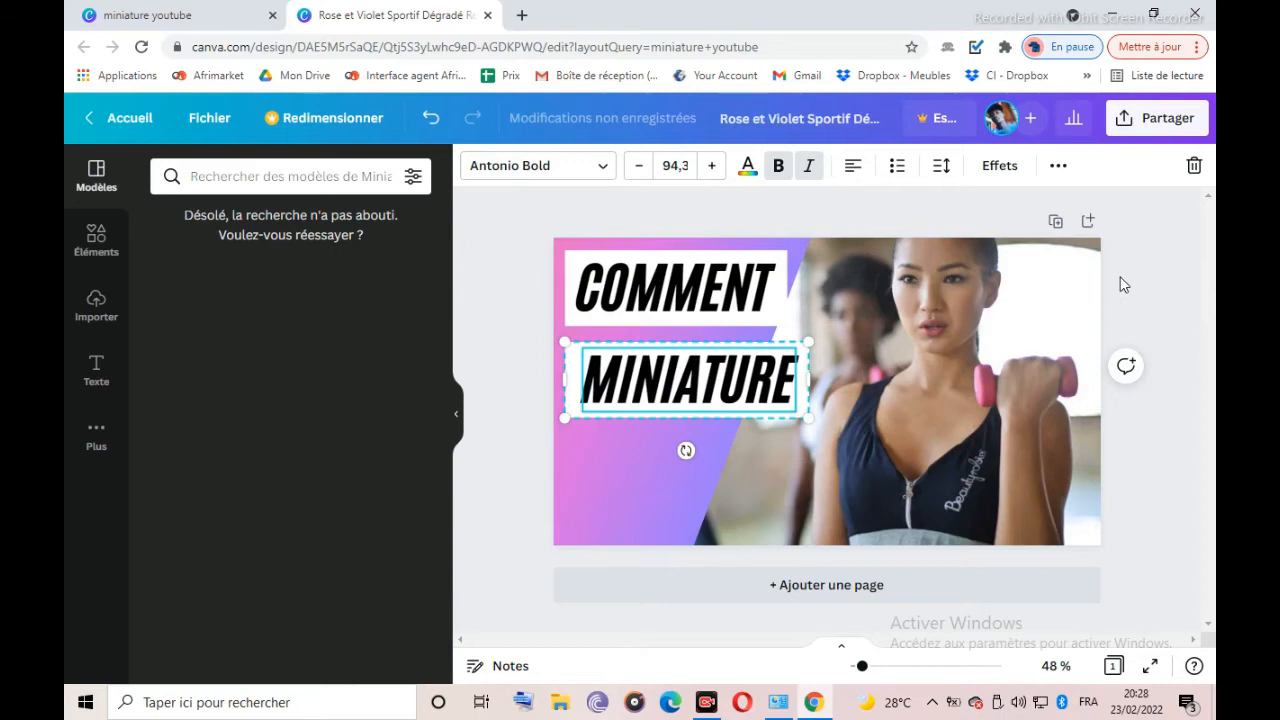
click(1056, 168)
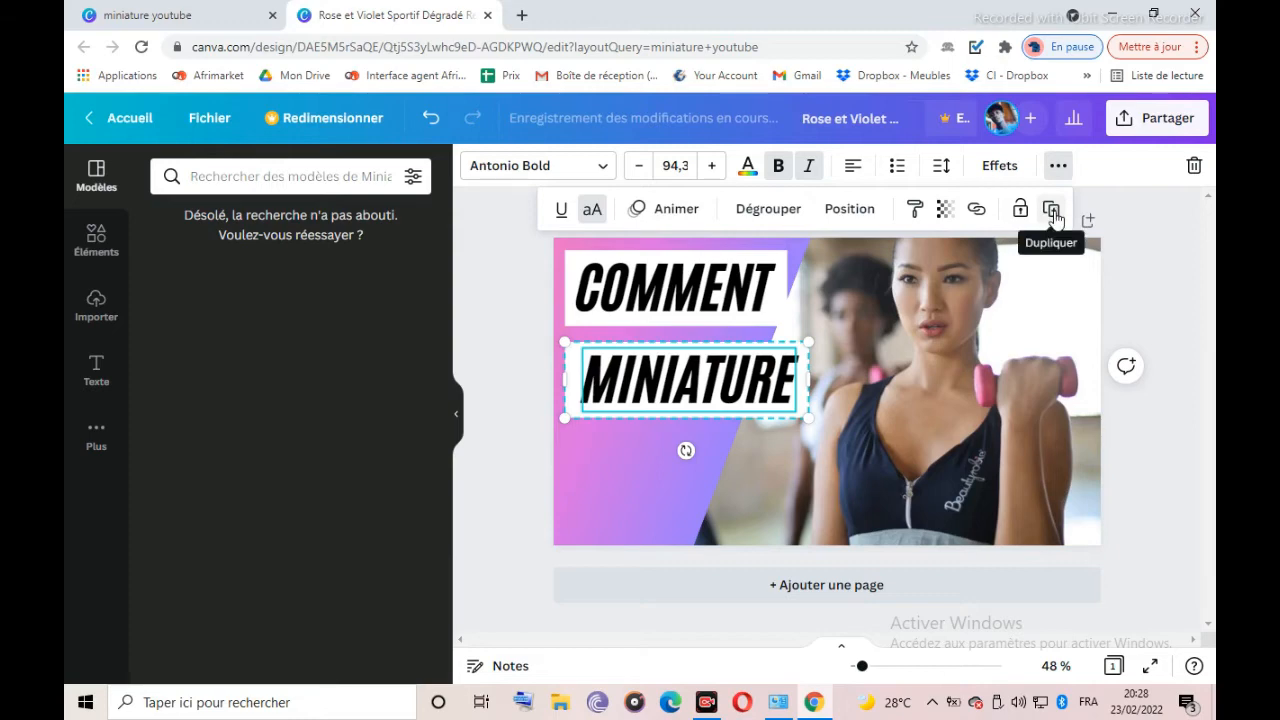
click(1052, 213)
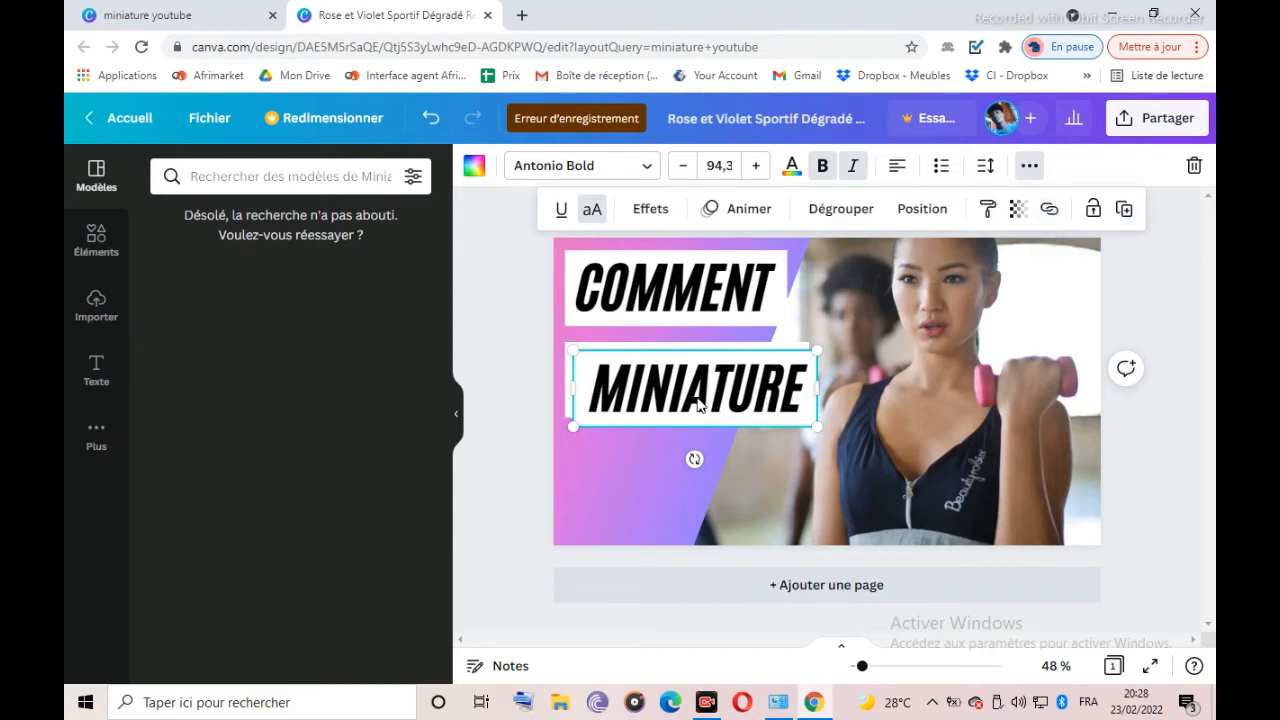
drag(697, 396, 690, 466)
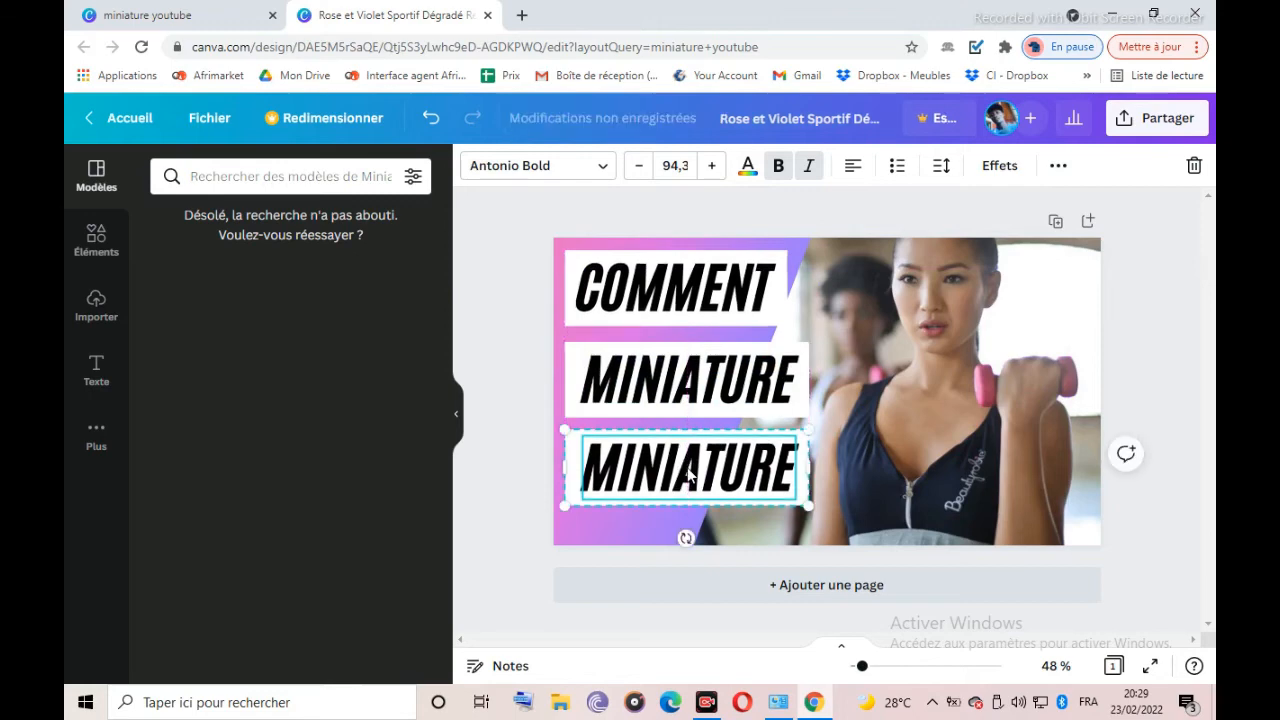
- Try to replace the upper "MINIATURE" block's text with "CRÉER"
click(792, 385)
key(BackSpace)
key(BackSpace)
key(BackSpace)
key(BackSpace)
key(BackSpace)
key(BackSpace)
key(BackSpace)
key(BackSpace)
key(BackSpace)
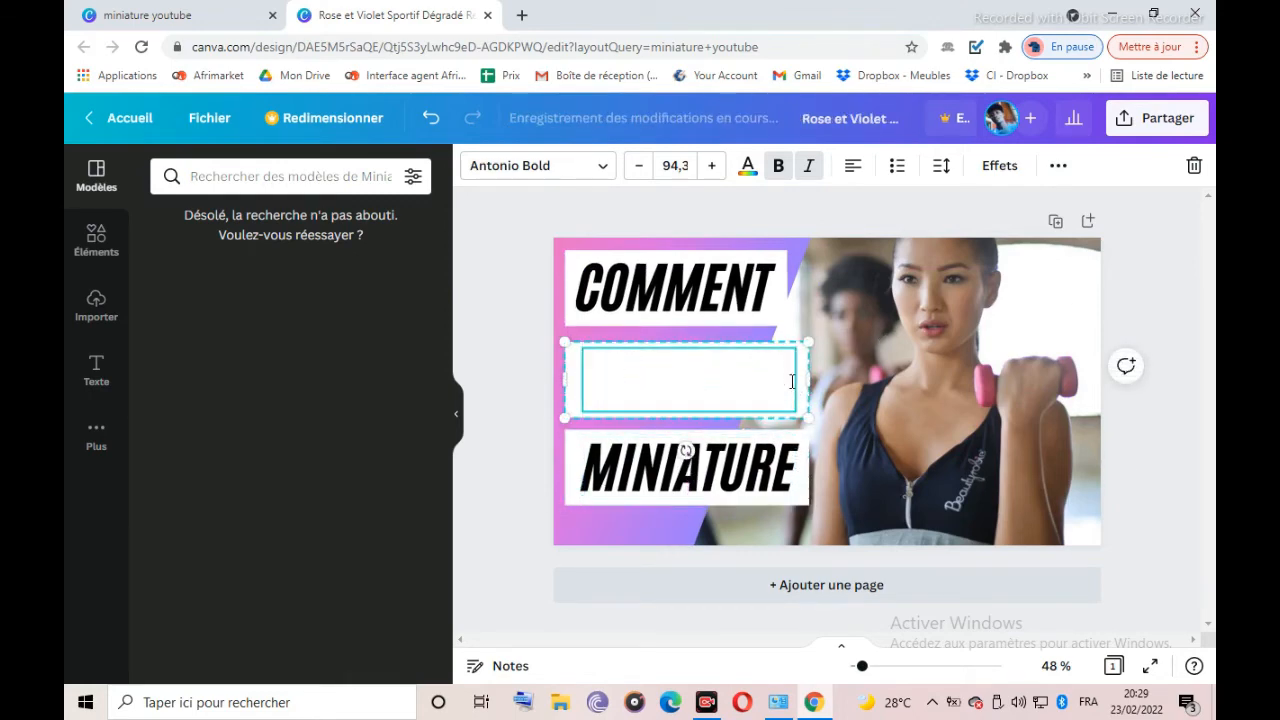
text(CREER)
click(740, 325)
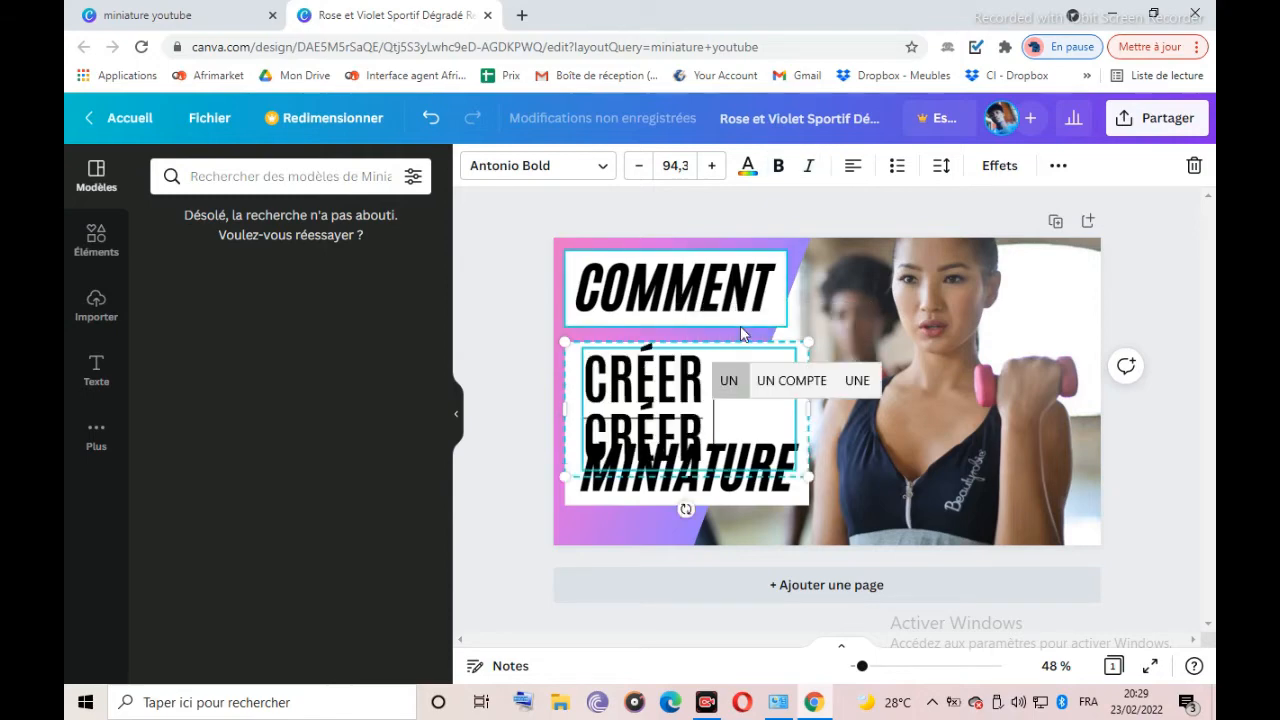
key(BackSpace)
key(BackSpace)
key(BackSpace)
key(BackSpace)
key(BackSpace)
key(BackSpace)
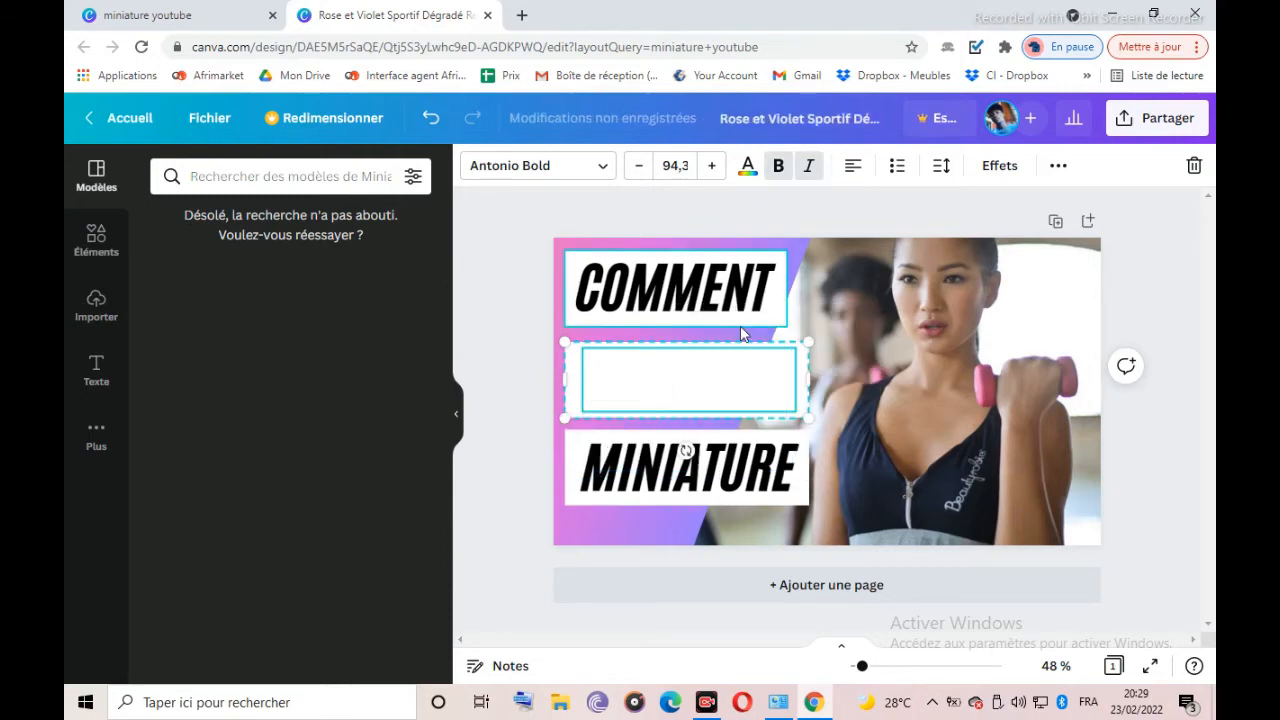
- Put a duplicate of the "COMMENT" block in the middle row and delete the emptied block's group there
click(686, 305)
click(1058, 165)
click(1054, 208)
drag(690, 288, 700, 362)
click(688, 378)
click(1194, 165)
click(1132, 248)
- Replace the duplicated block's text with "CREER UNE" and widen its box to fit on one line
key(BackSpace)
key(BackSpace)
key(BackSpace)
key(BackSpace)
key(BackSpace)
key(BackSpace)
key(BackSpace)
text(CREER UNE)
drag(788, 398, 812, 408)
- Move the "COMMENT", "CREER UNE" and "MINIATURE" blocks slightly up so they stack closely with even gaps
click(700, 485)
drag(700, 485, 700, 472)
drag(674, 297, 672, 291)
drag(705, 382, 703, 375)
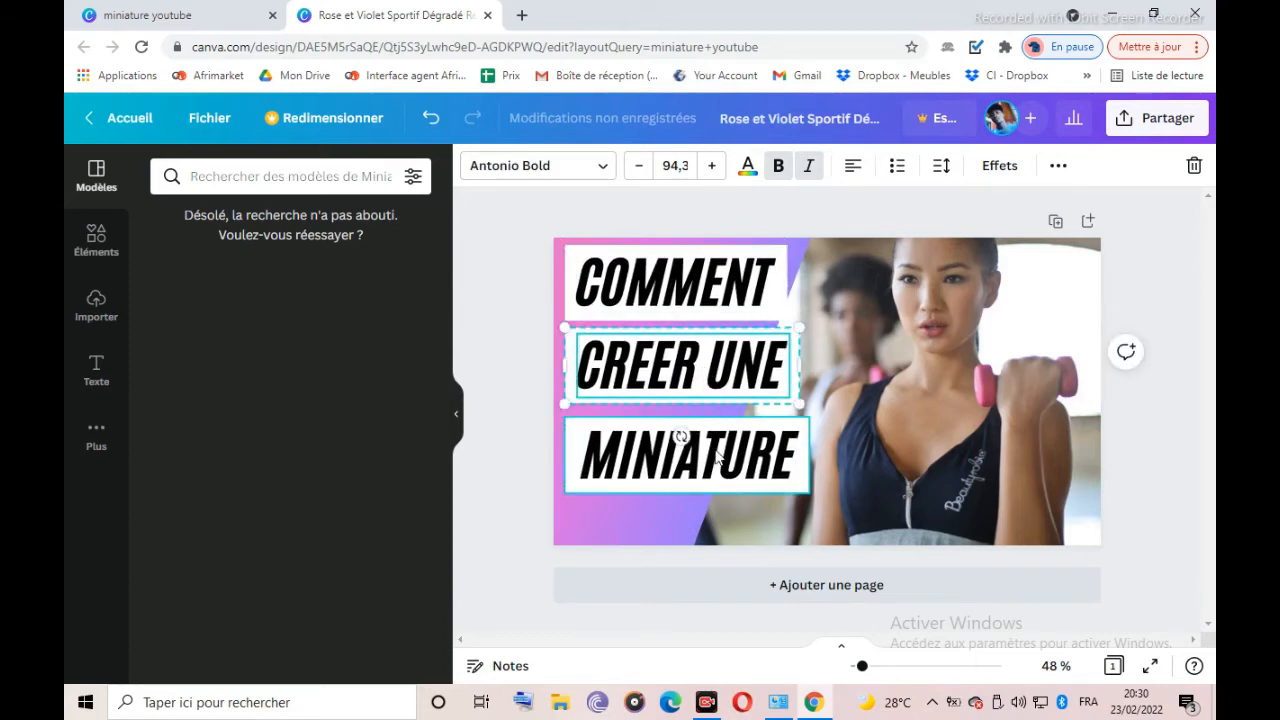
click(720, 457)
drag(720, 457, 716, 450)
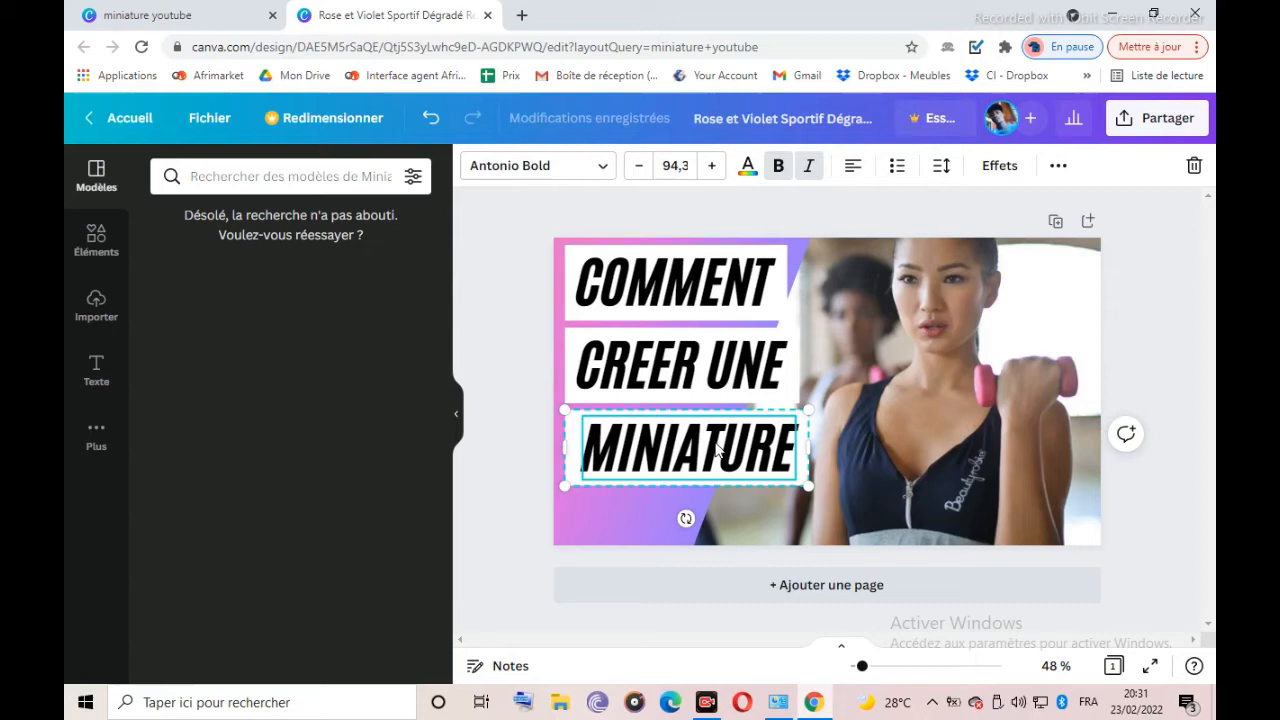
- Duplicate the "MINIATURE" block and place the copy over the woman's photo
click(1058, 166)
click(1052, 209)
drag(745, 485, 1006, 382)
- Replace the copy's text with "YOUTUBE" and narrow its box to fit the word
key(BackSpace)
key(BackSpace)
key(BackSpace)
key(BackSpace)
key(BackSpace)
key(BackSpace)
key(BackSpace)
key(BackSpace)
key(BackSpace)
text(OUTUB)
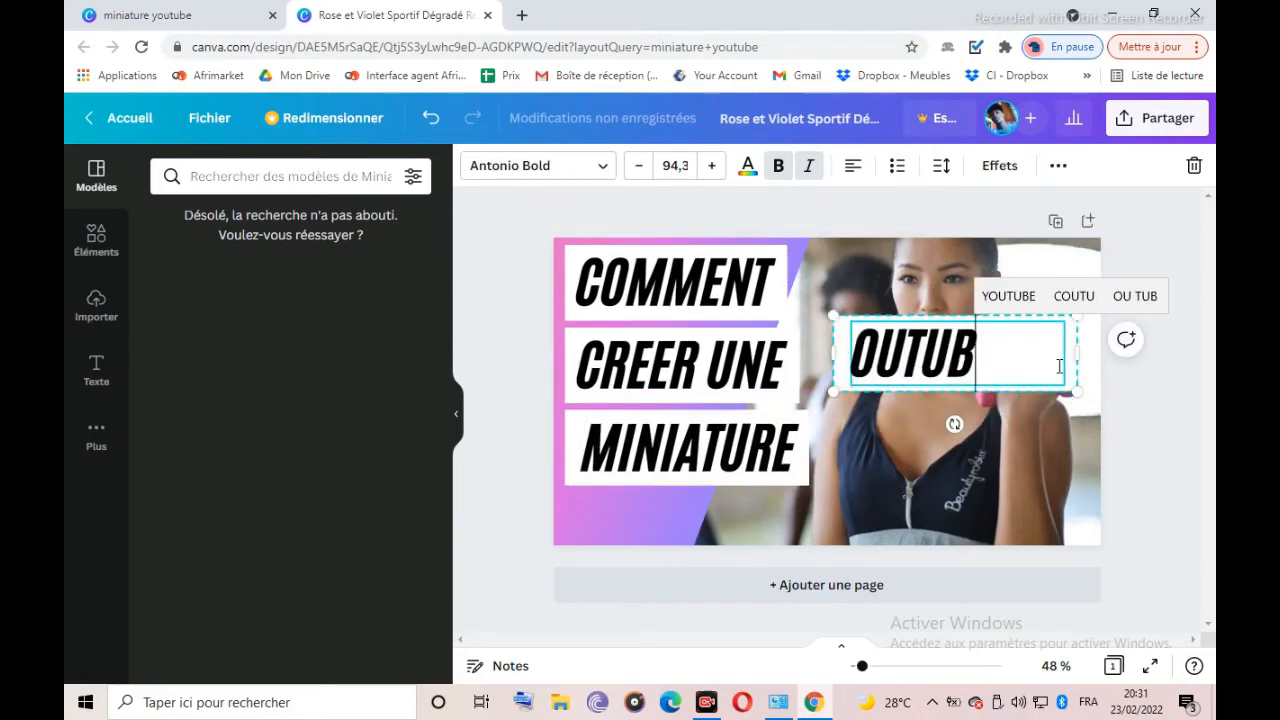
key(BackSpace)
key(BackSpace)
key(BackSpace)
key(BackSpace)
key(BackSpace)
text(YOUTUBE)
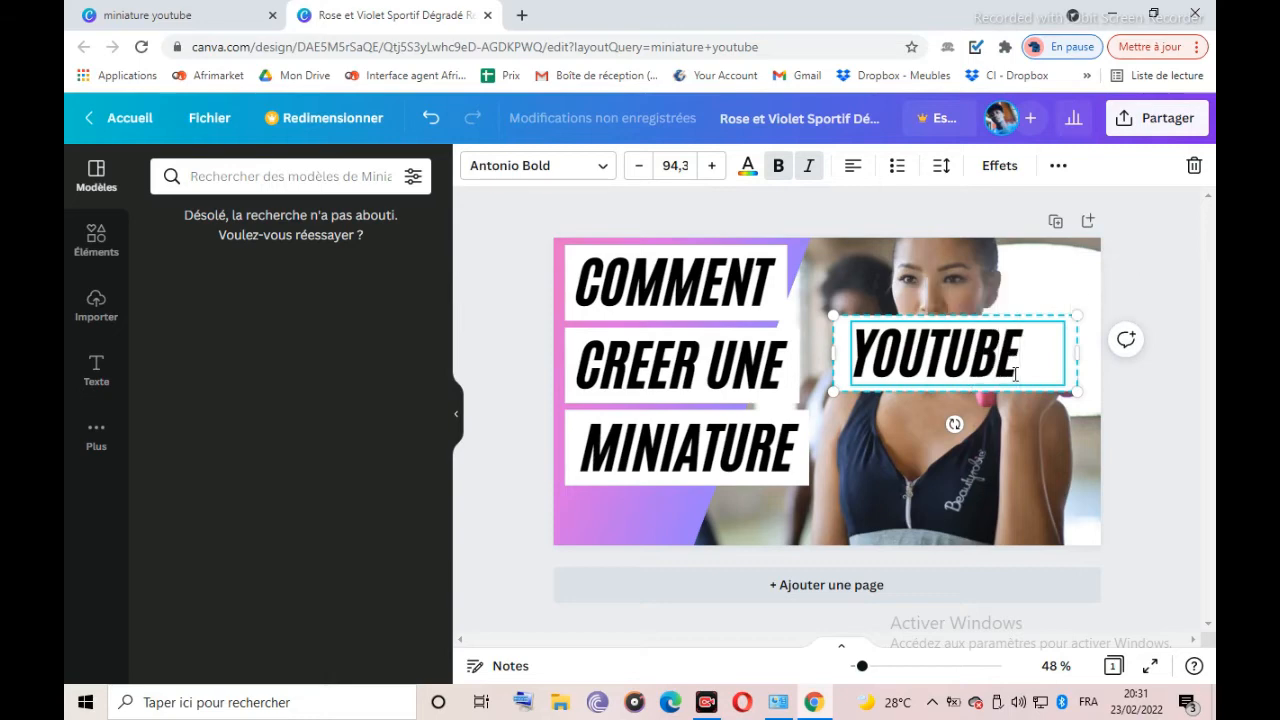
drag(1079, 357, 1038, 358)
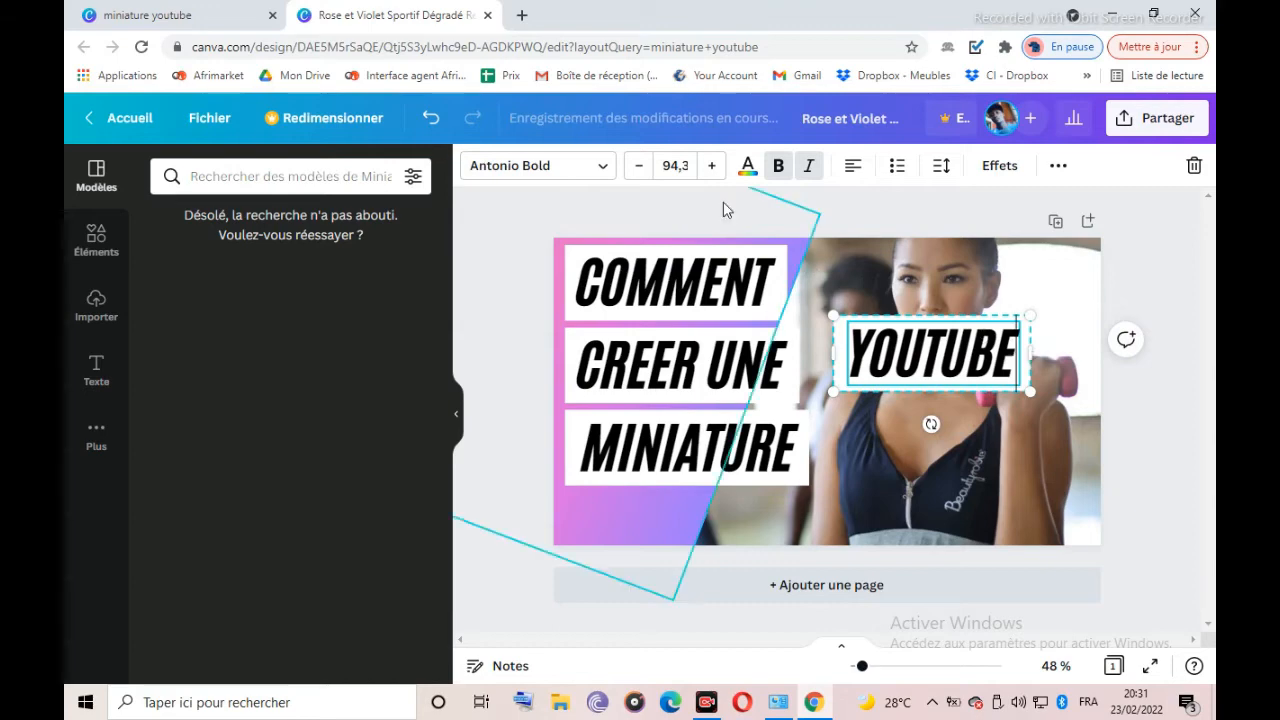
- Color the "YOUTUBE" text red with the default palette's bright red
click(747, 172)
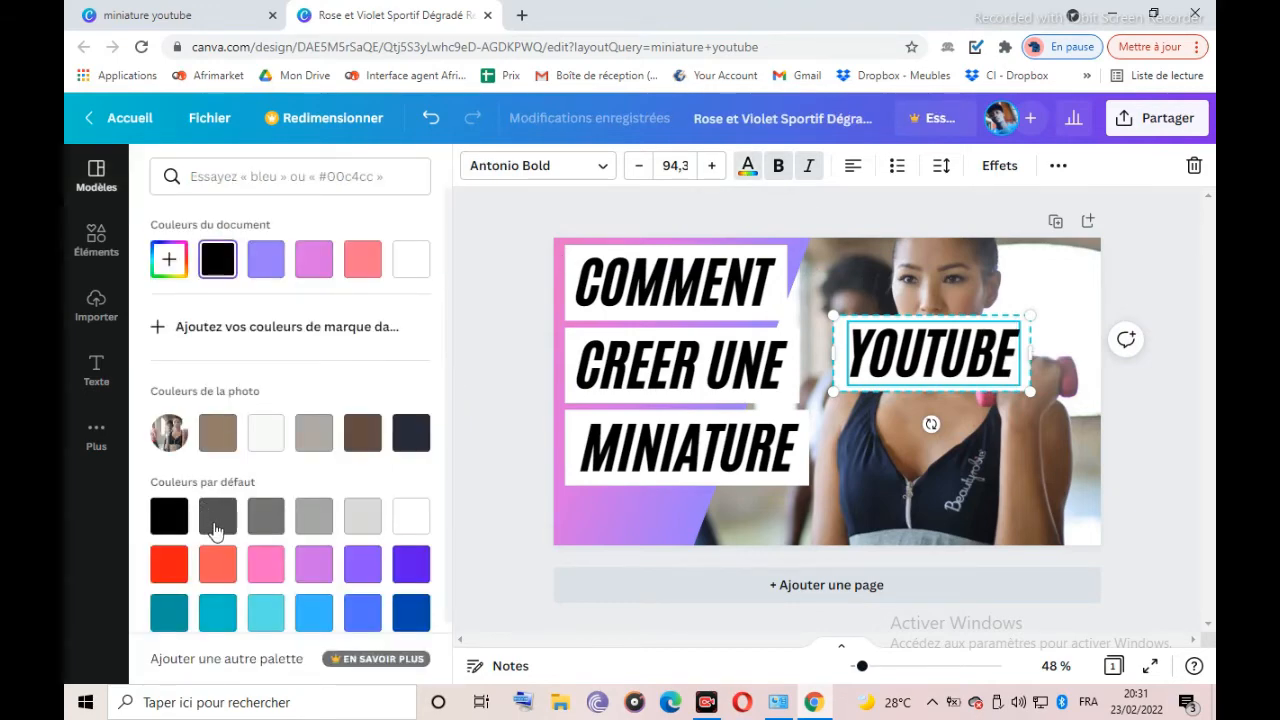
click(175, 572)
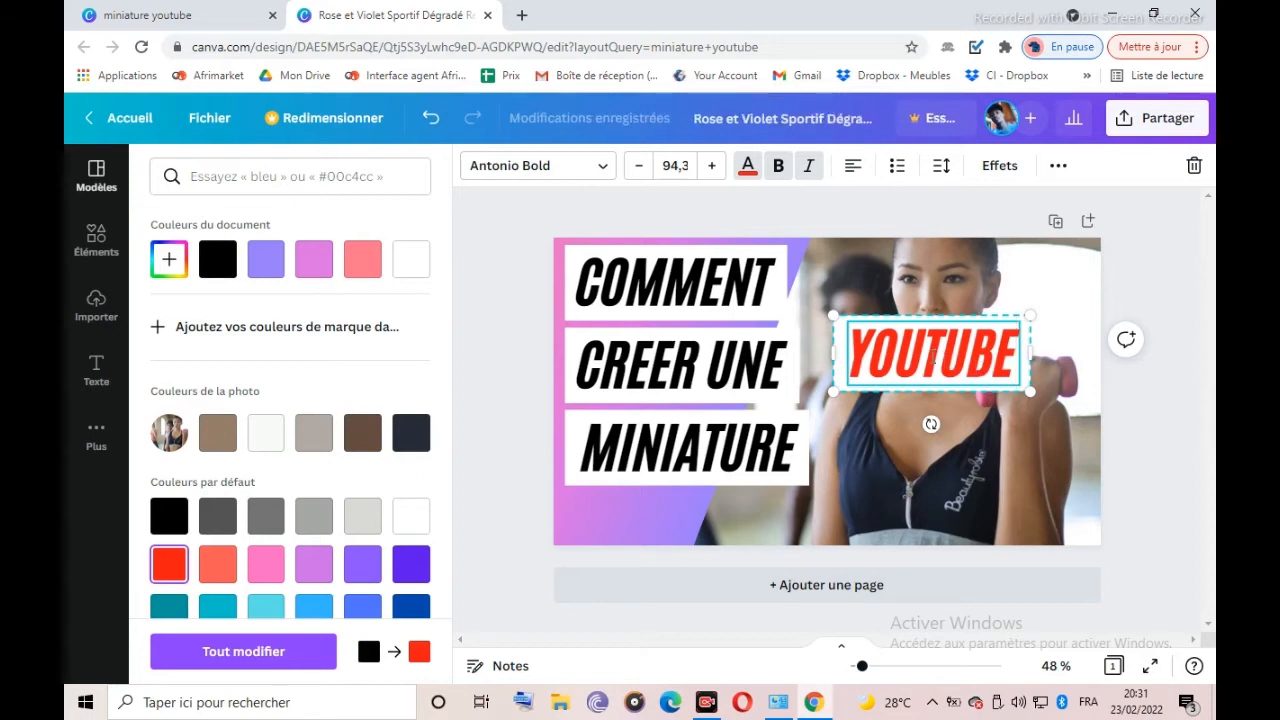
mouse_move(947, 364)
mouse_down()
mouse_move(949, 429)
mouse_move(957, 374)
mouse_up()
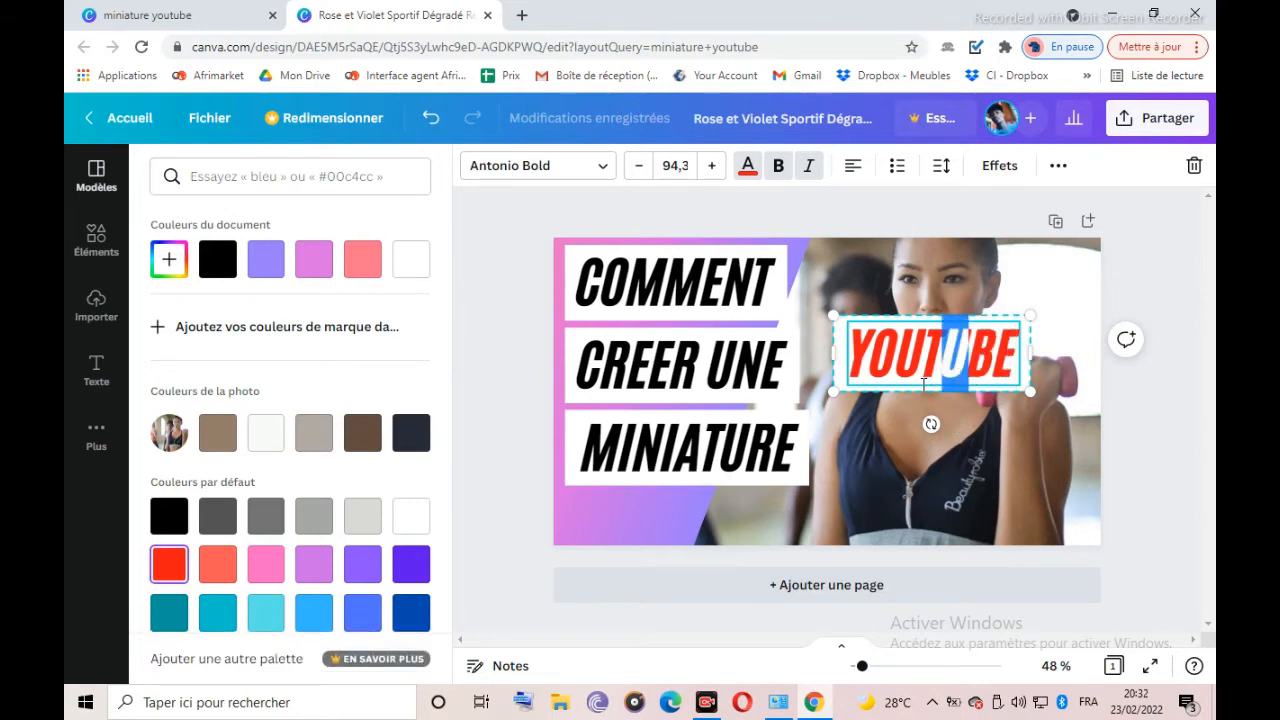
click(924, 380)
click(916, 423)
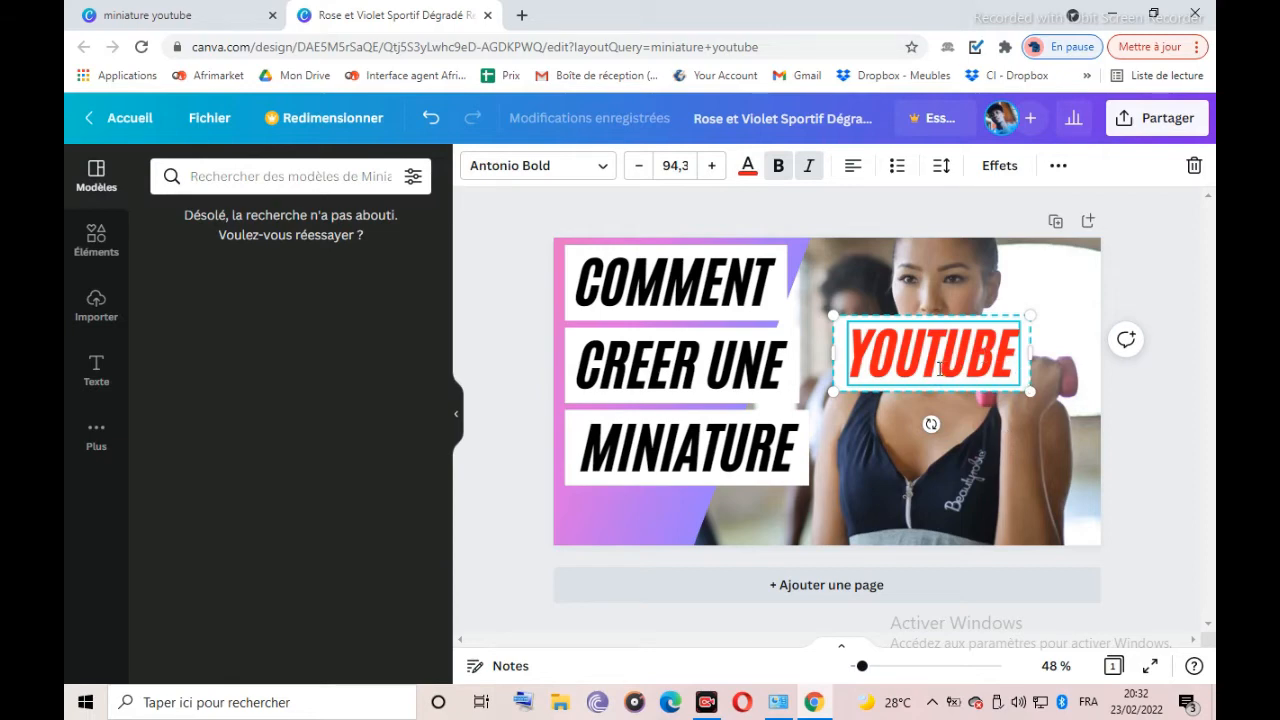
- Move the "YOUTUBE" block down below the woman's face, beside the "MINIATURE" block
mouse_move(941, 388)
mouse_down()
mouse_move(938, 444)
mouse_move(942, 386)
mouse_up()
click(1078, 414)
drag(943, 346, 931, 428)
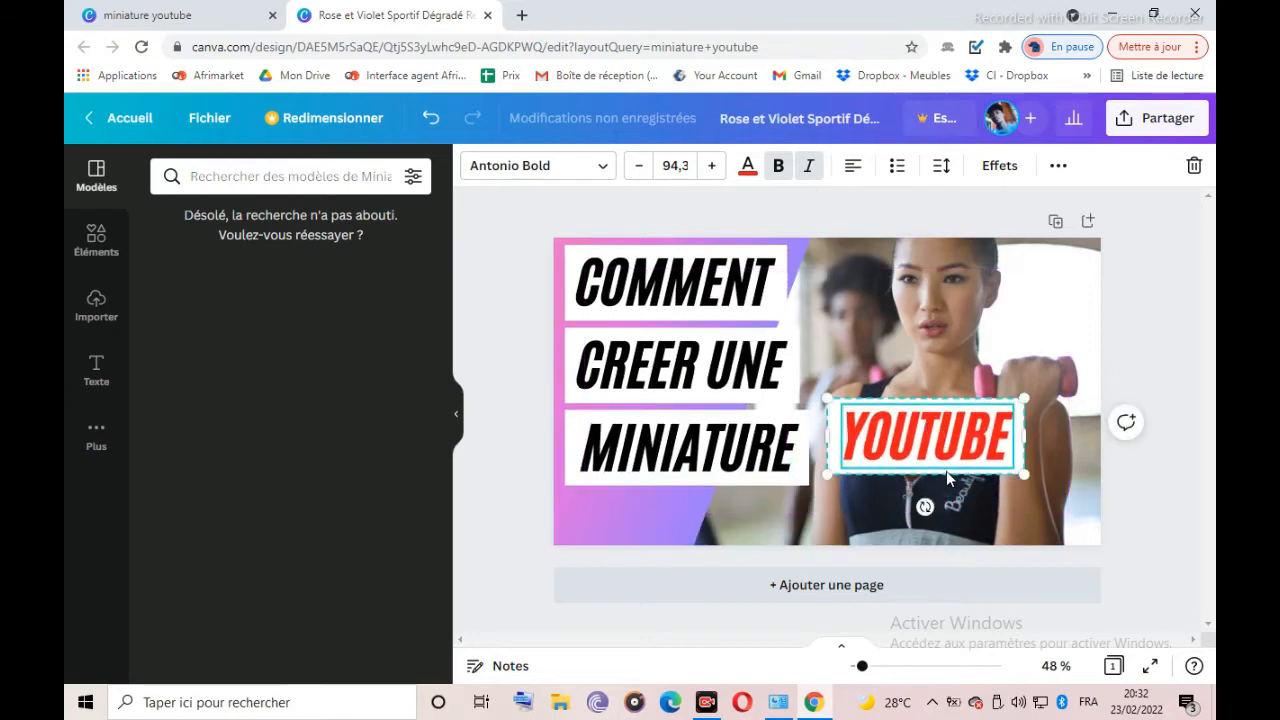
click(750, 290)
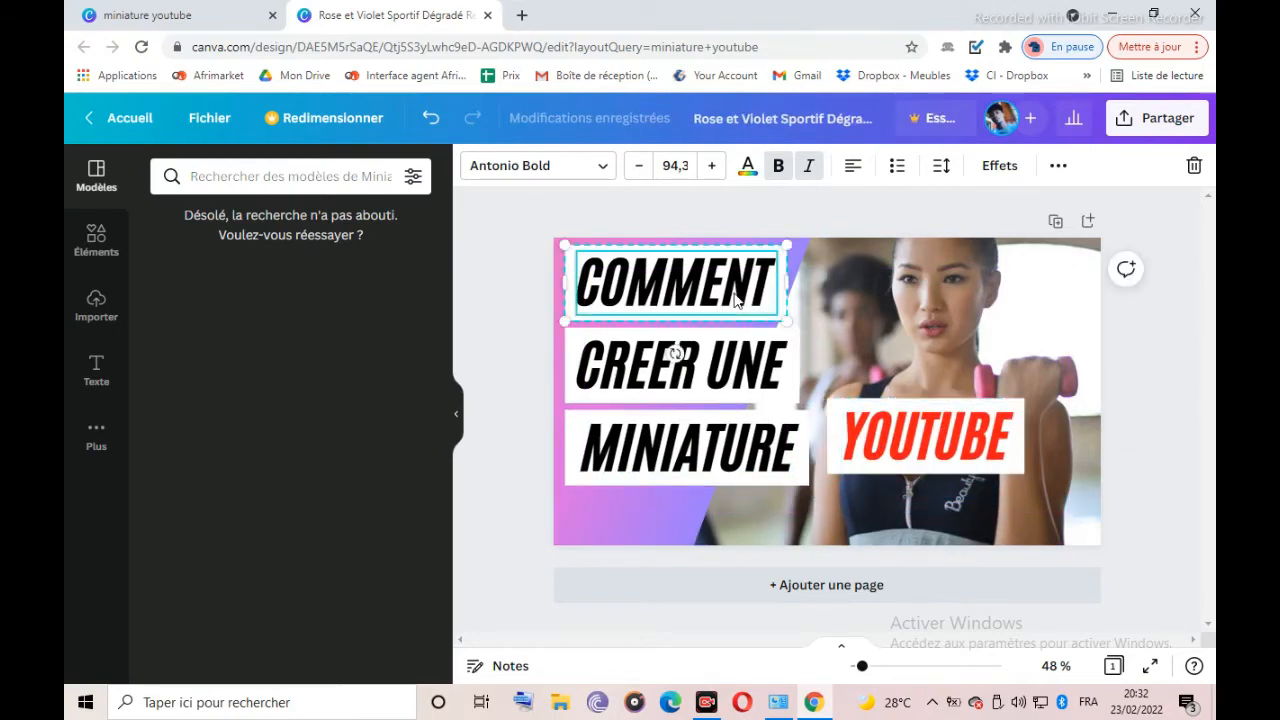
click(1058, 167)
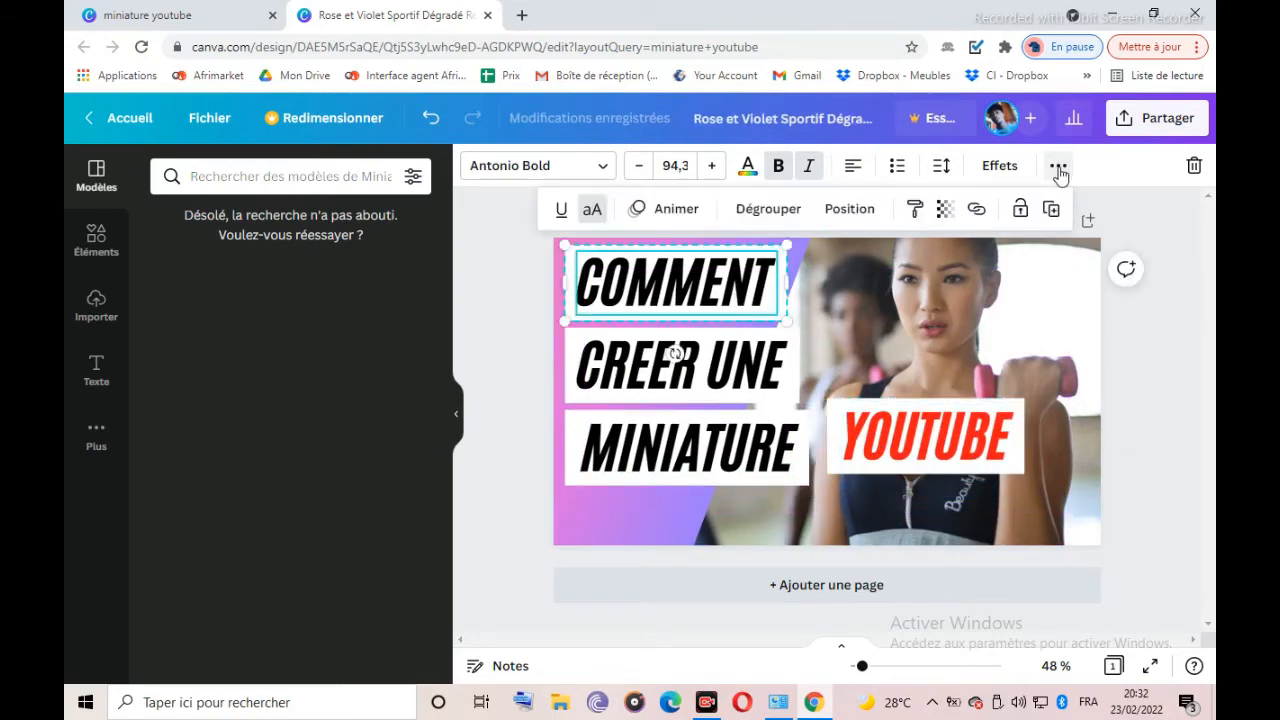
click(1058, 167)
- Reduce the font size of the "MINIATURE" text to 80,3
click(755, 450)
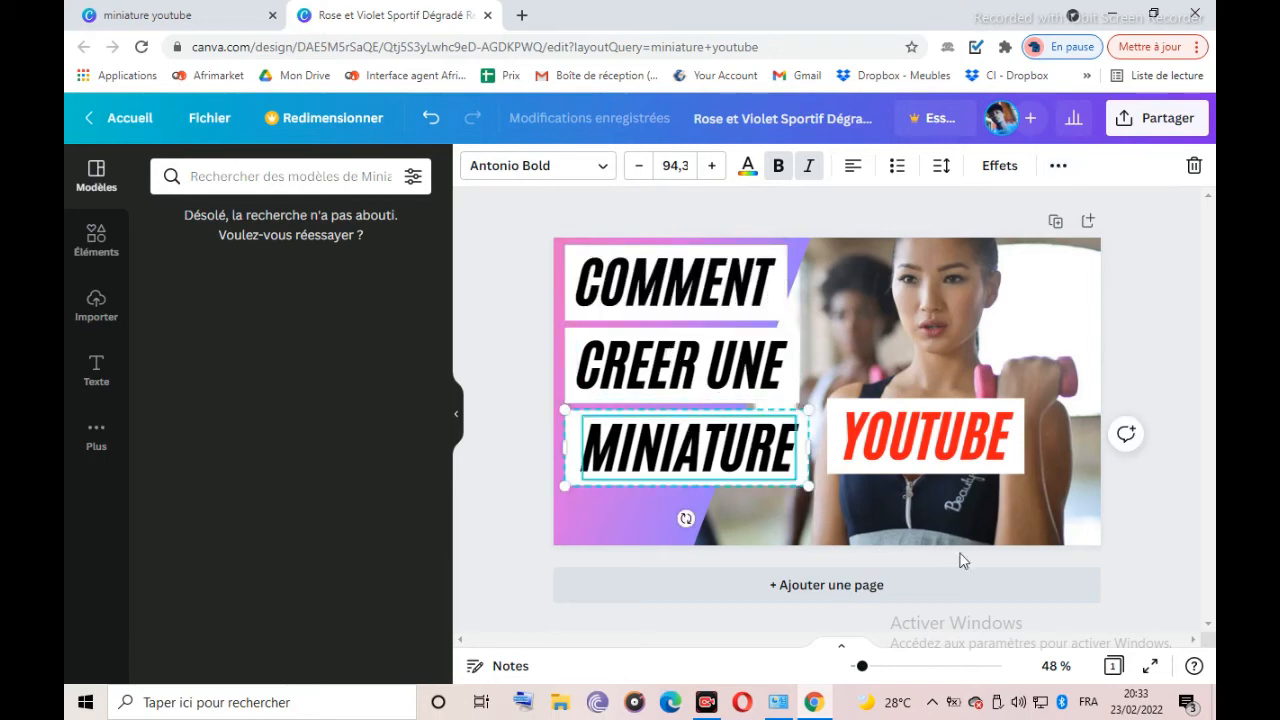
click(640, 166)
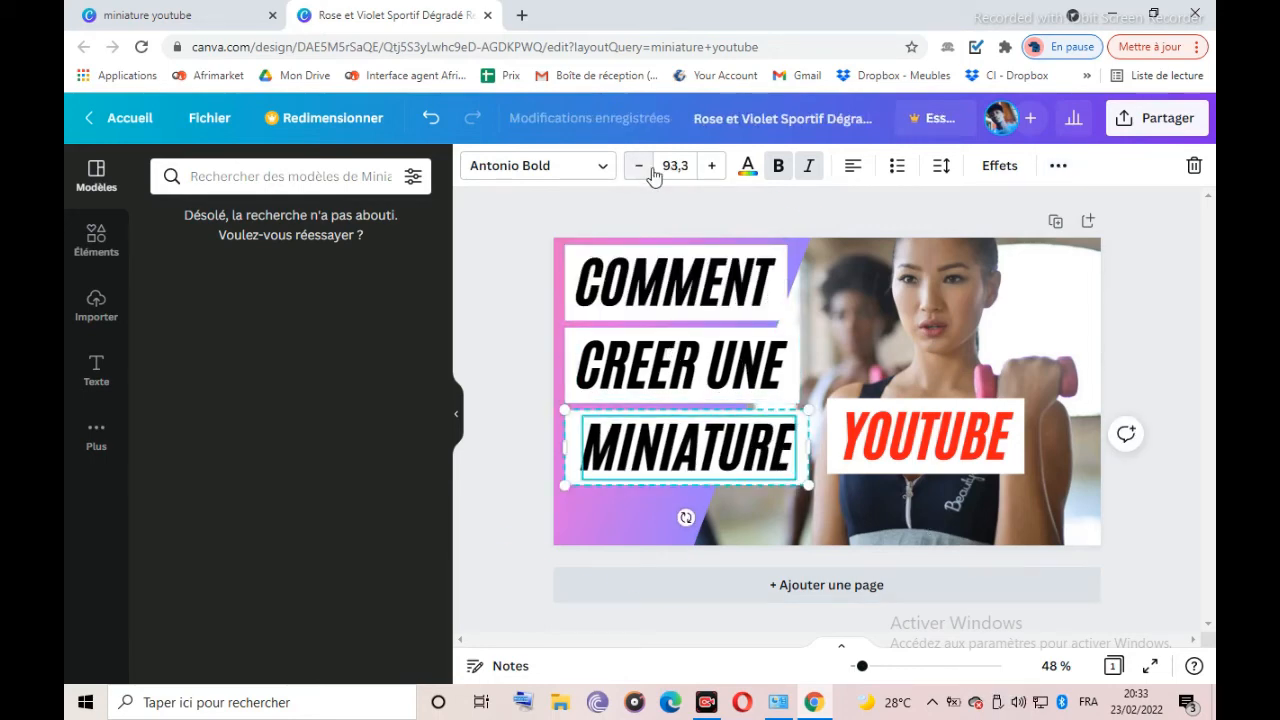
click(640, 166)
click(638, 166)
click(637, 167)
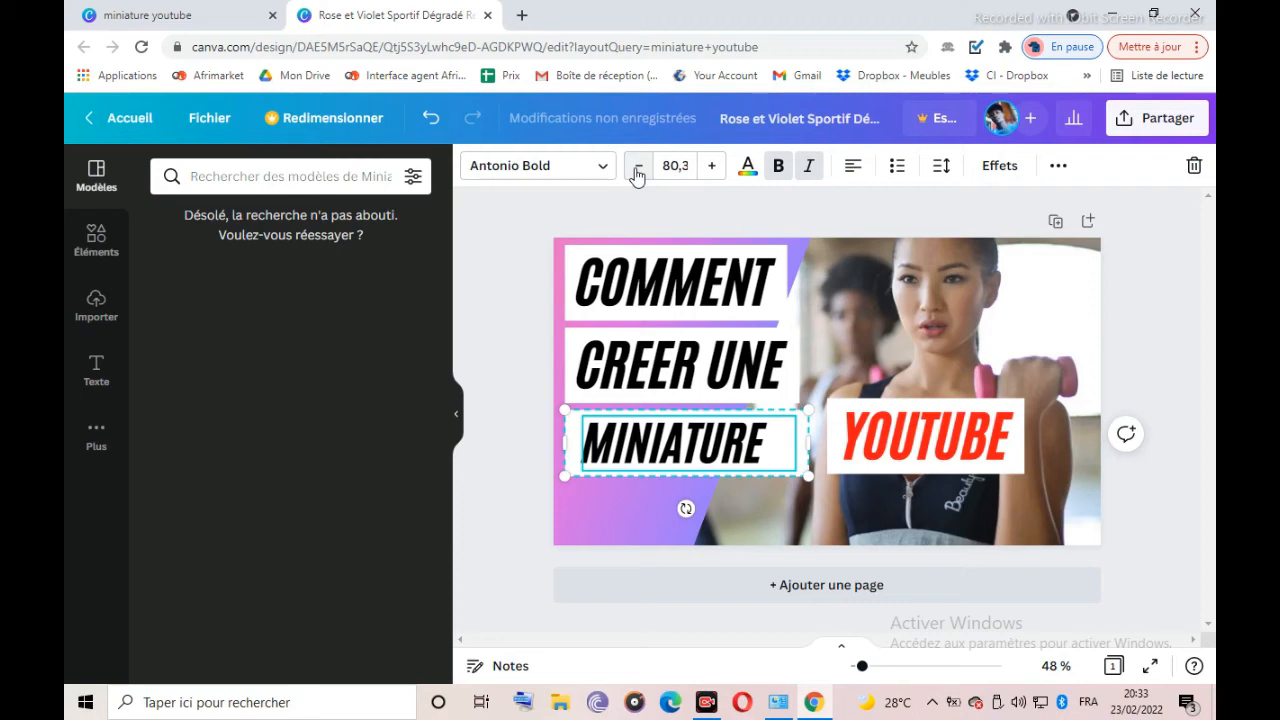
- Reduce the font size of the "CREER UNE" text to 91,3
click(680, 365)
click(639, 169)
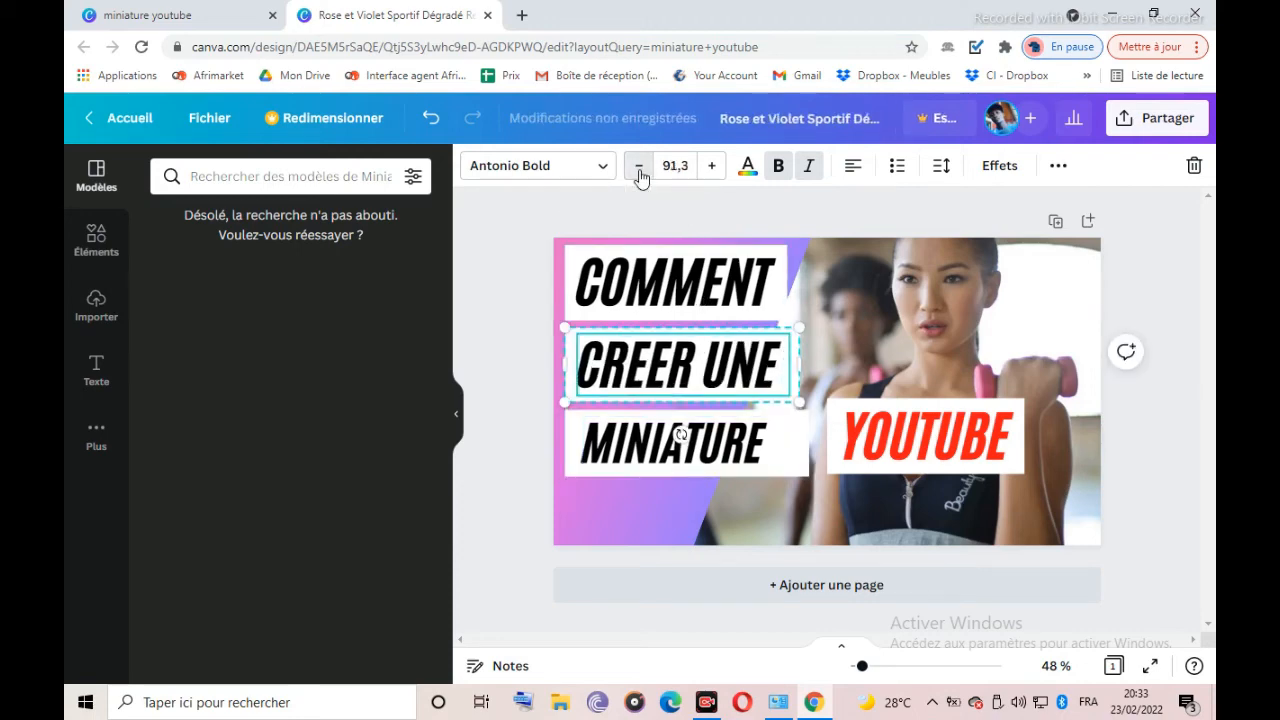